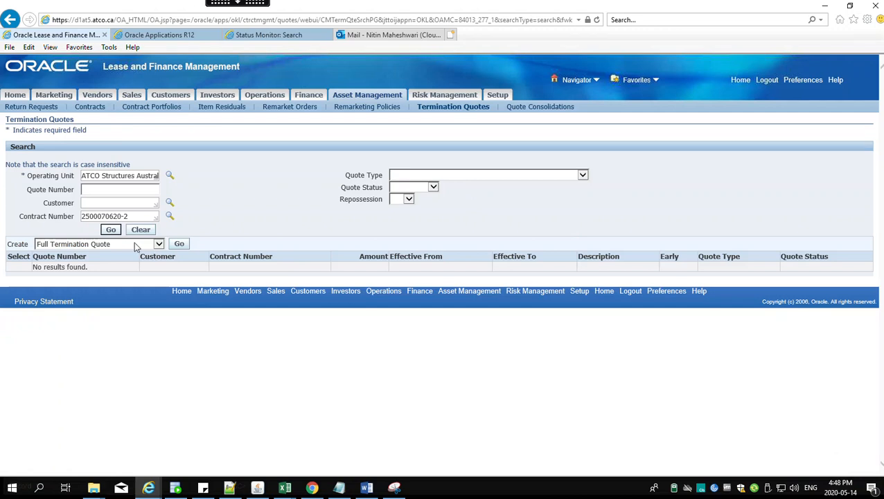
# - Search the contract's termination quotes and start creating a Partial Termination Quote
pyautogui.click(111, 231)
pyautogui.click(160, 245)
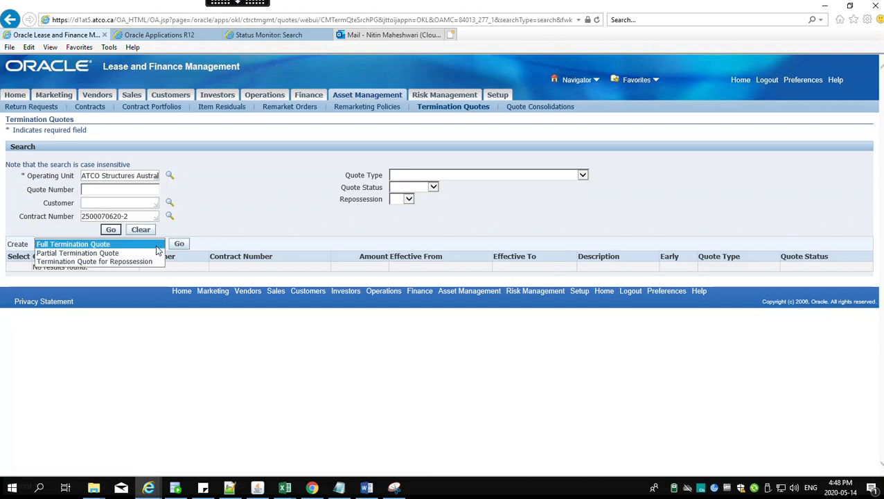
pyautogui.click(139, 257)
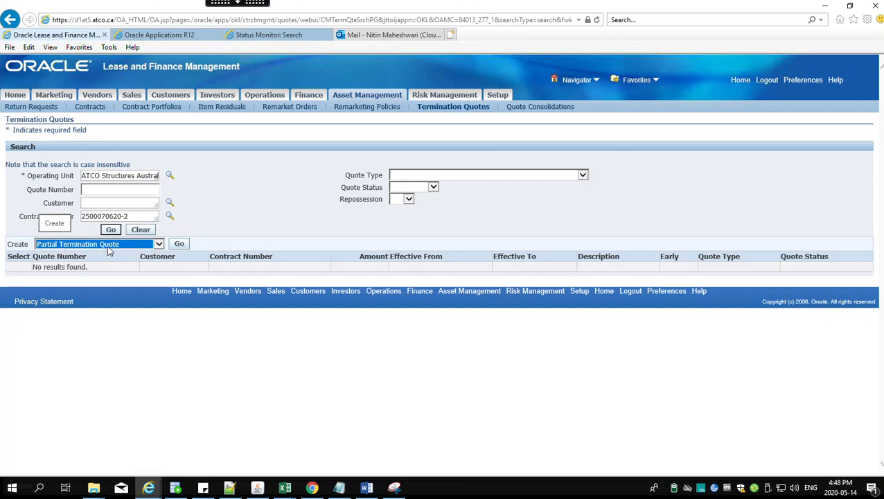
pyautogui.click(179, 244)
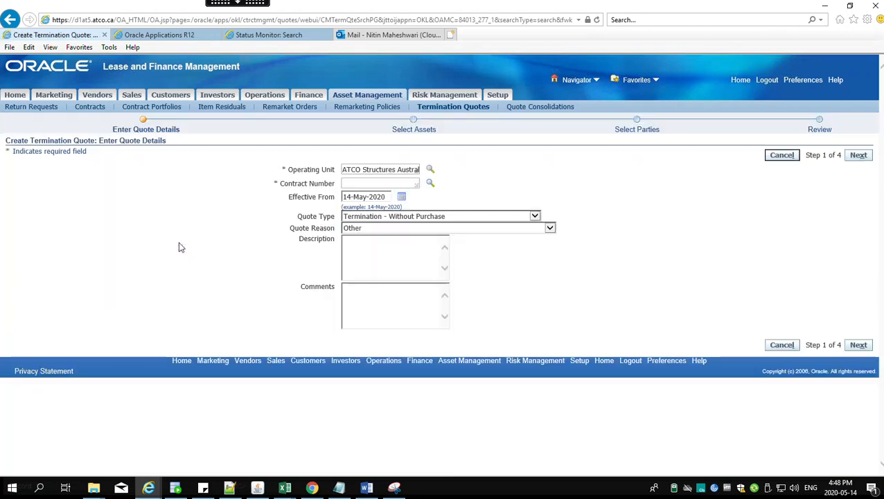
# - Enter the searched contract's number as the quote's Contract Number and select the matching contract from the suggestions
pyautogui.click(367, 184)
pyautogui.hotkey('ctrl', 'v')
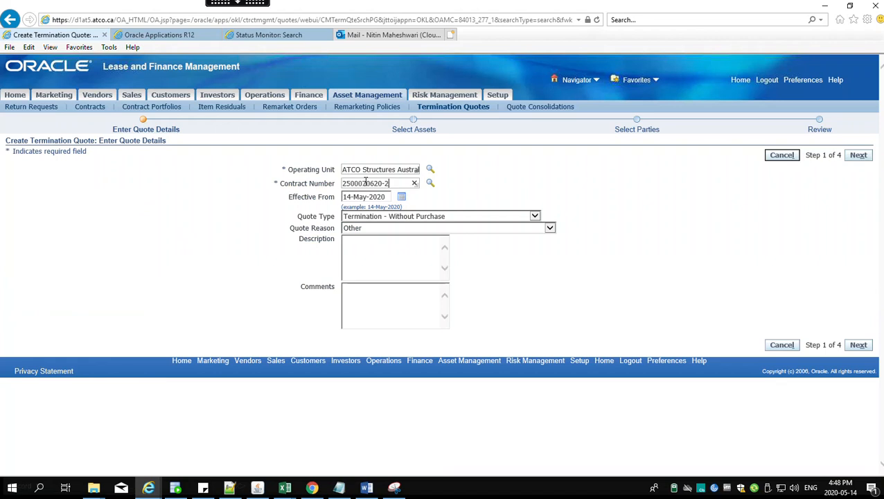
pyautogui.click(367, 197)
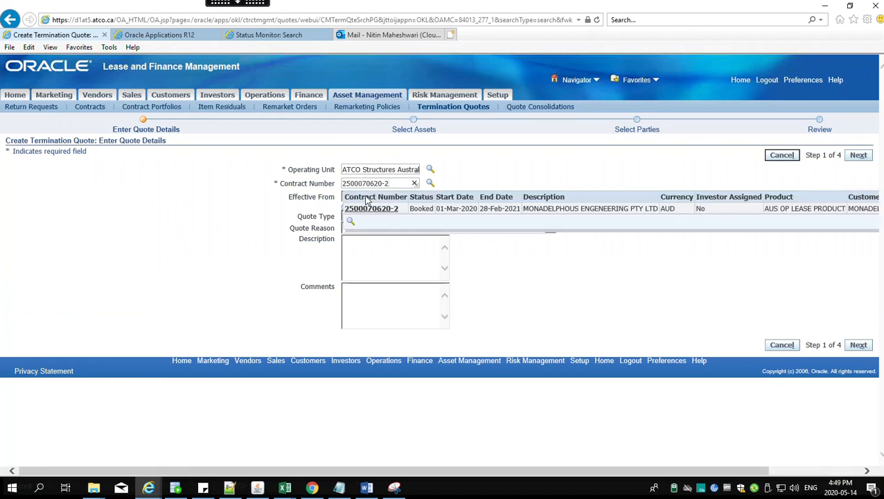
pyautogui.click(367, 209)
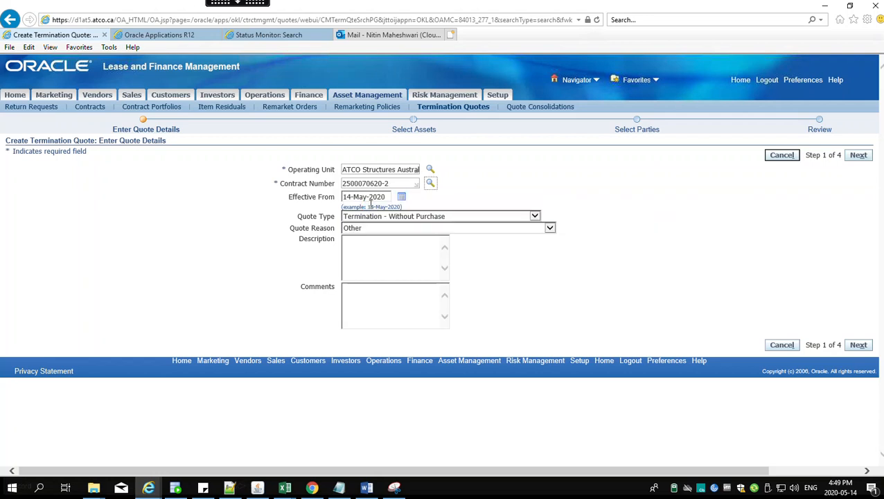
# - Switch to the Excel contract extract to examine the contract's creation and start dates, and return to Internet Explorer
pyautogui.click(363, 197)
pyautogui.click(285, 489)
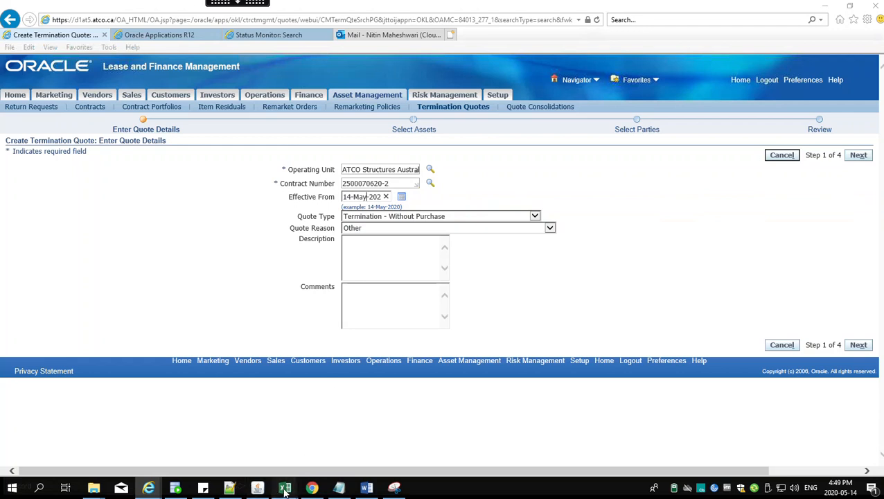
pyautogui.click(265, 414)
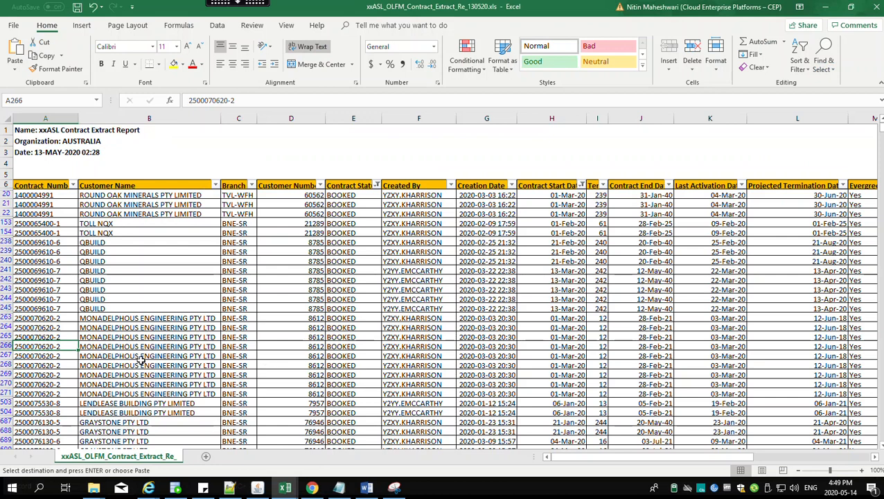
pyautogui.press('Right')
pyautogui.press('Right')
pyautogui.press('Right')
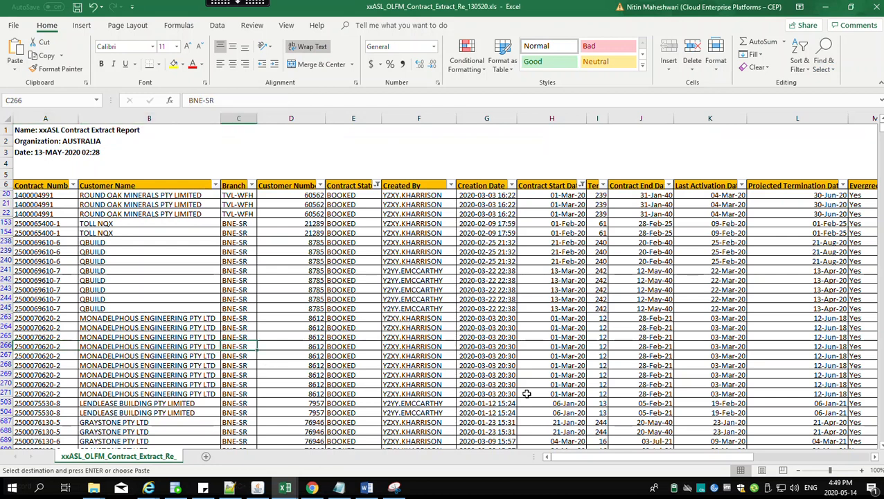
pyautogui.press('Right')
pyautogui.press('Right')
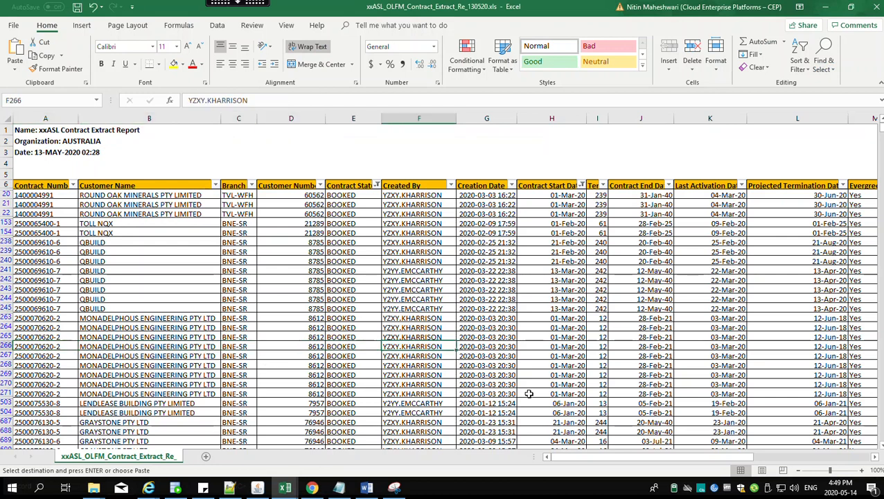
pyautogui.press('Right')
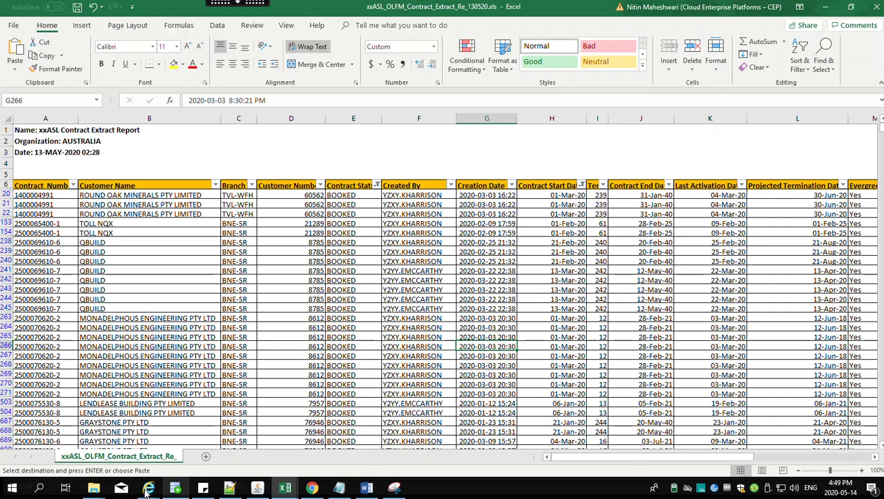
pyautogui.moveTo(146, 489)
pyautogui.click(78, 447)
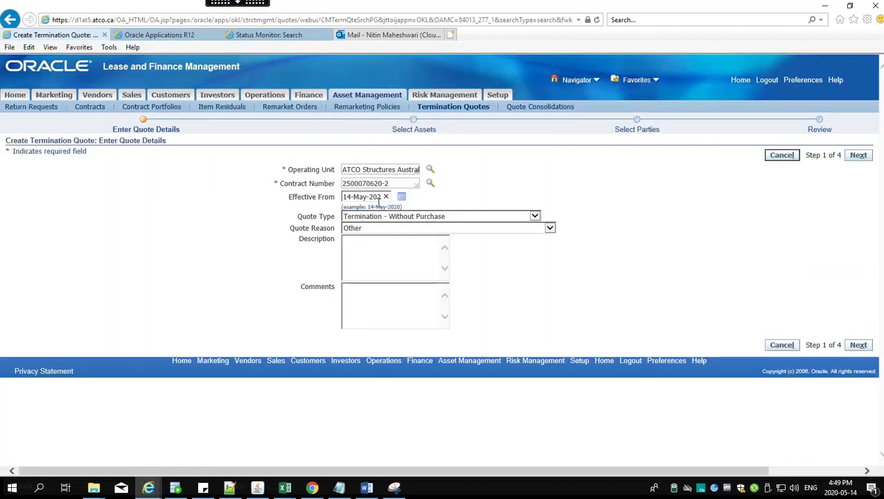
# - Set the quote's Effective From date to 03-Mar-2020
pyautogui.press('BackSpace')
pyautogui.press('BackSpace')
pyautogui.press('BackSpace')
pyautogui.press('BackSpace')
pyautogui.press('BackSpace')
pyautogui.press('BackSpace')
pyautogui.write('03-Mar')
# - Bring up the contract number suggestions again to check the contract's start date, and reselect the contract
pyautogui.click(397, 183)
pyautogui.press('BackSpace')
pyautogui.write('2')
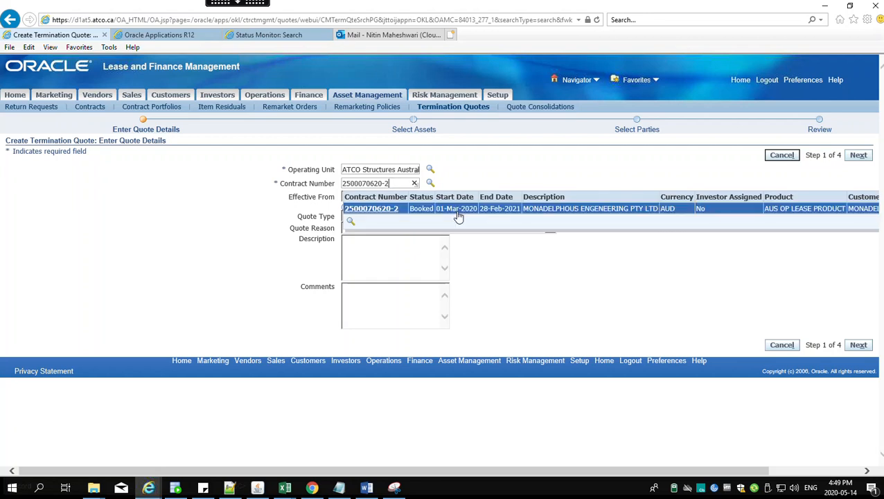
pyautogui.click(458, 210)
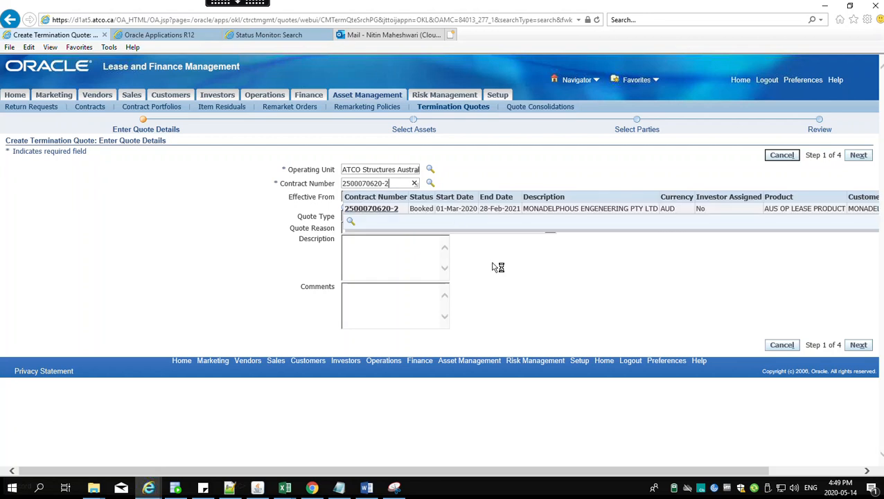
# - Set the quote's Effective From date to 01-Mar-2020 and proceed to asset selection
pyautogui.click(352, 197)
pyautogui.press('BackSpace')
pyautogui.write('1-Mar-2020')
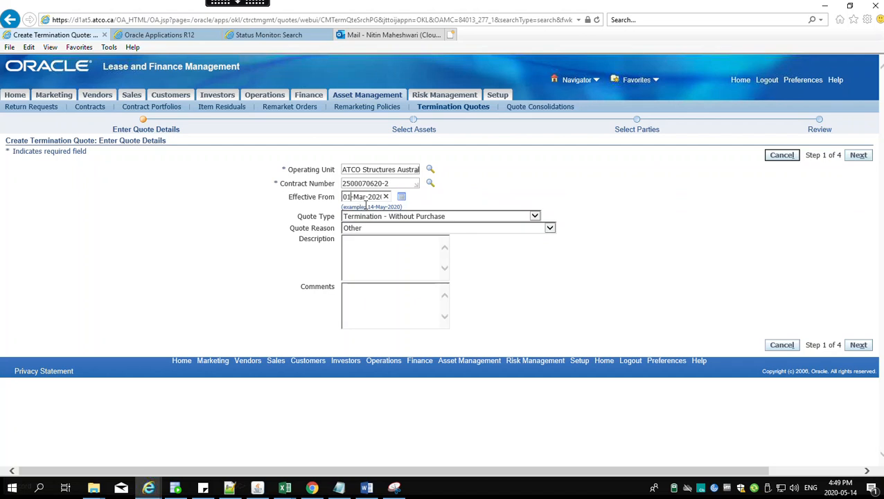
pyautogui.press('Tab')
pyautogui.click(866, 153)
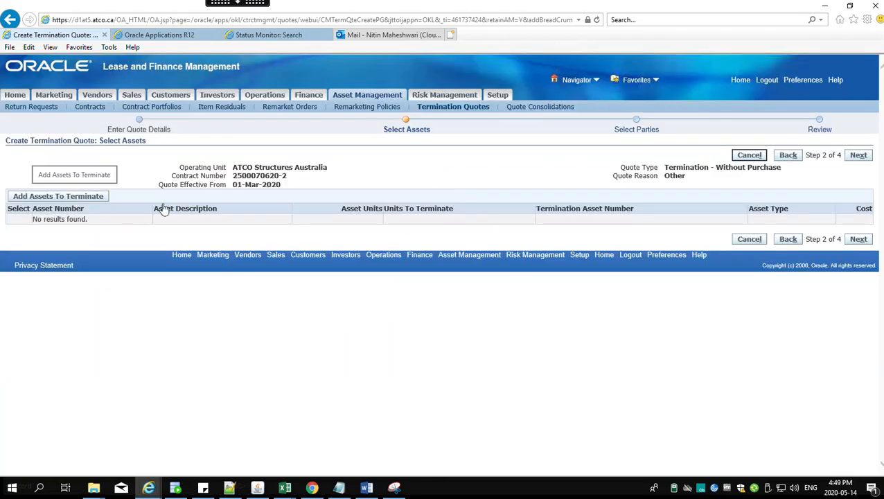
# - Search the contract's assets and add the TOILET asset 312090788-S to the assets to terminate
pyautogui.click(107, 199)
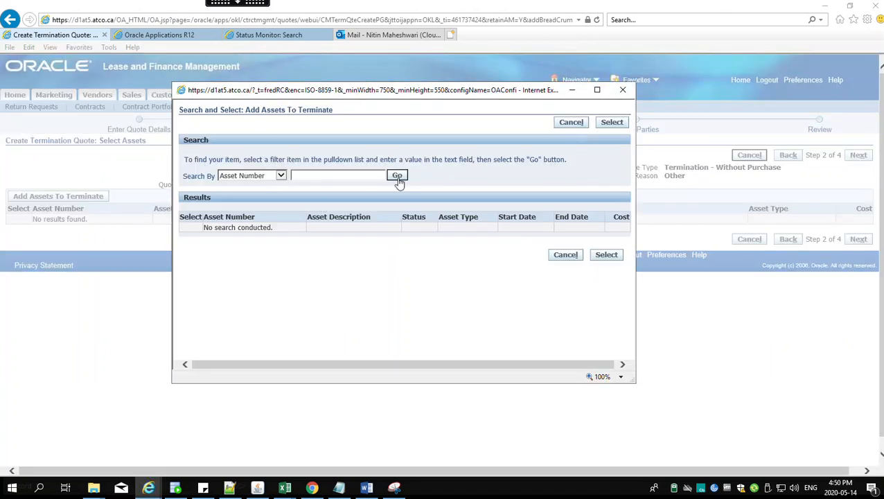
pyautogui.click(397, 177)
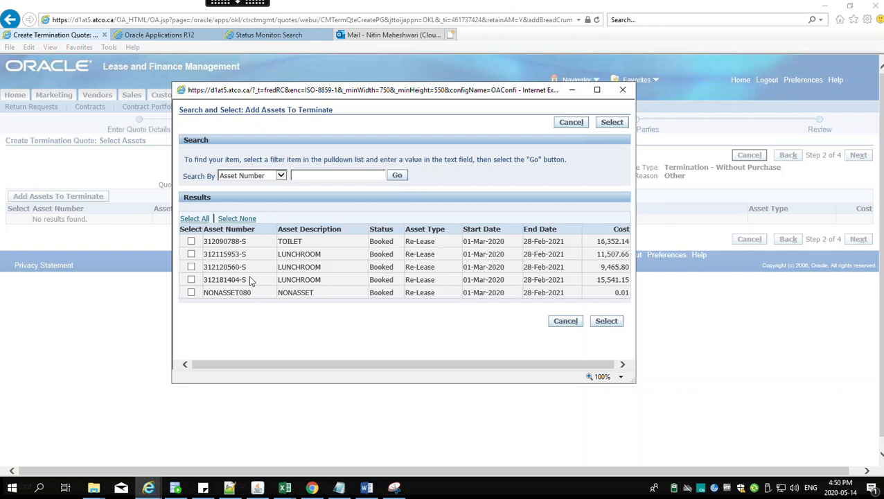
pyautogui.click(191, 241)
pyautogui.click(613, 123)
# - Proceed through party selection and review to finish creating the termination quote
pyautogui.click(859, 155)
pyautogui.click(867, 158)
pyautogui.click(856, 155)
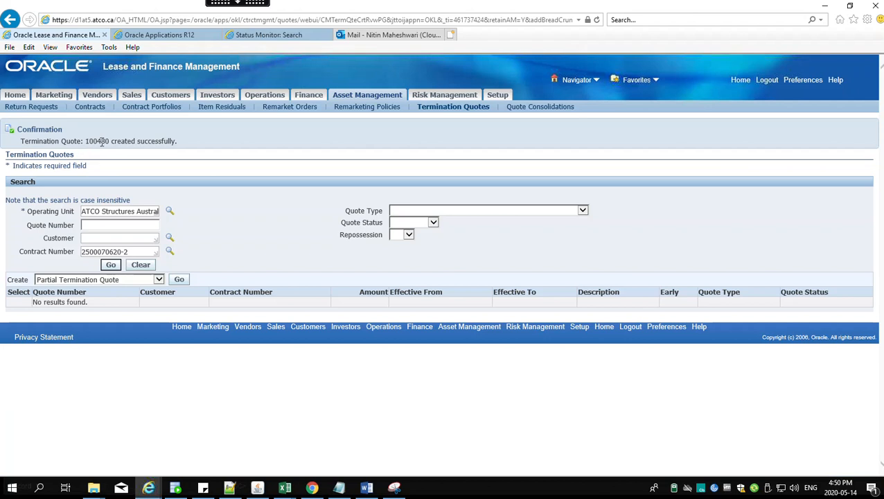
# - Open the contract's drafted termination quote and submit it for approval
pyautogui.click(111, 265)
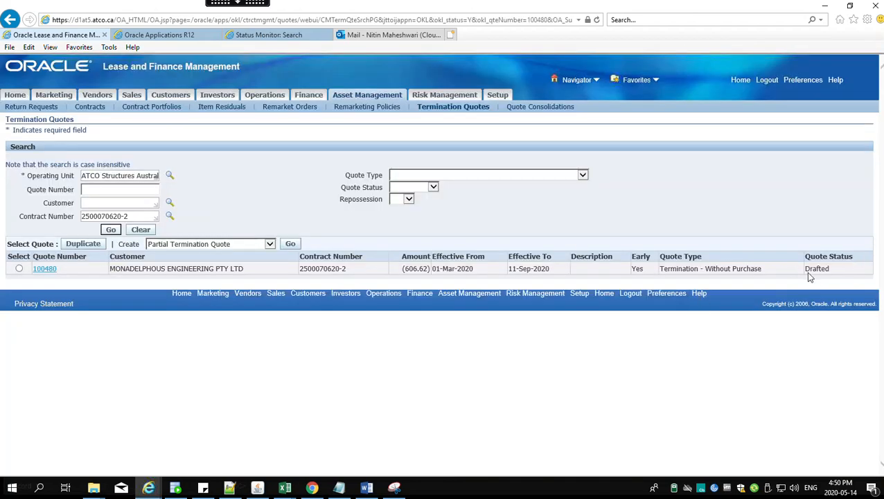
pyautogui.click(51, 270)
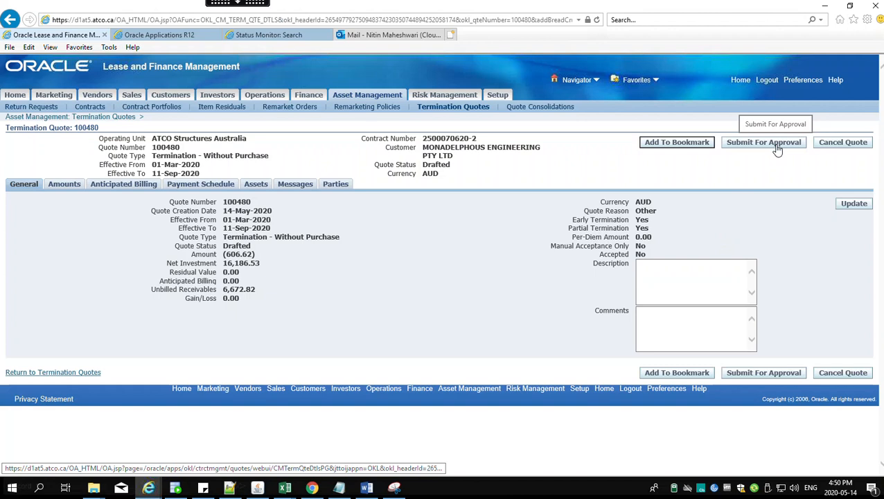
pyautogui.click(776, 145)
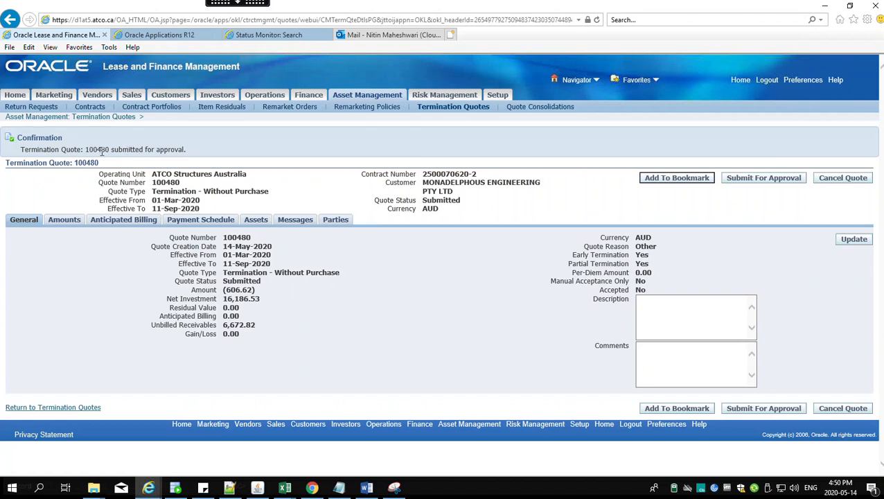
pyautogui.moveTo(118, 152); pyautogui.dragTo(175, 152)
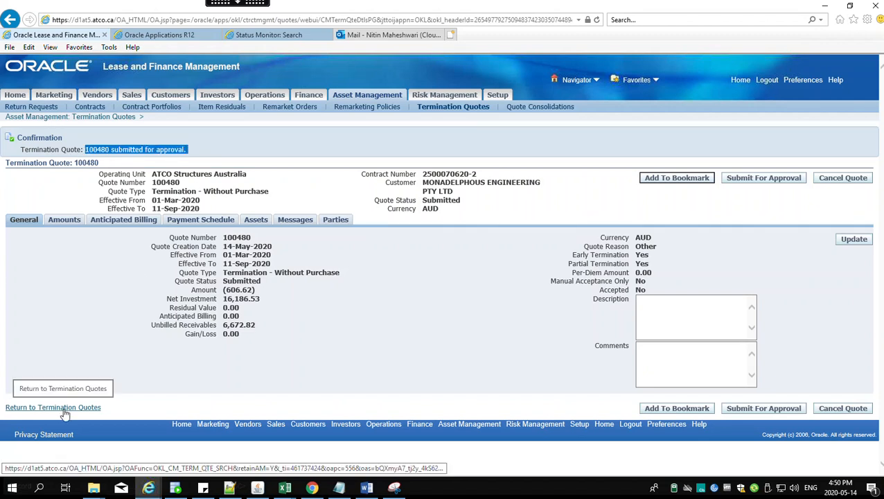
# - Return to the termination quotes list and rerun the contract search repeatedly to check the quote's status
pyautogui.click(64, 410)
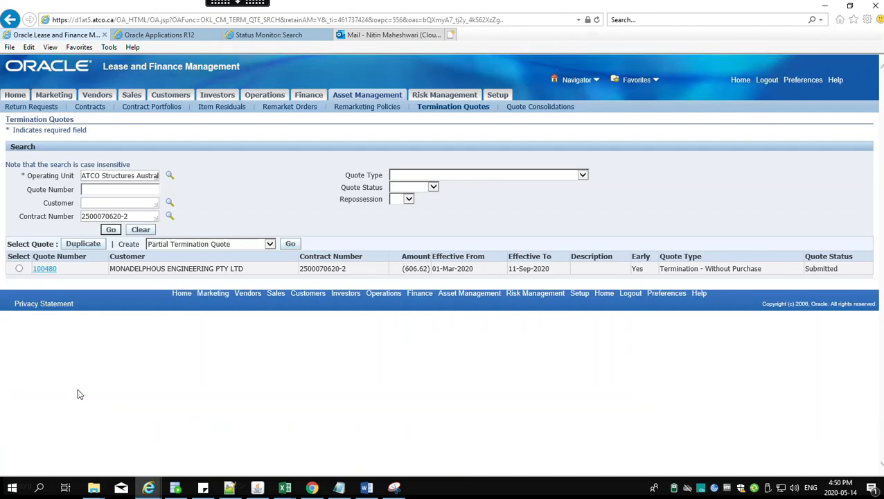
pyautogui.click(109, 229)
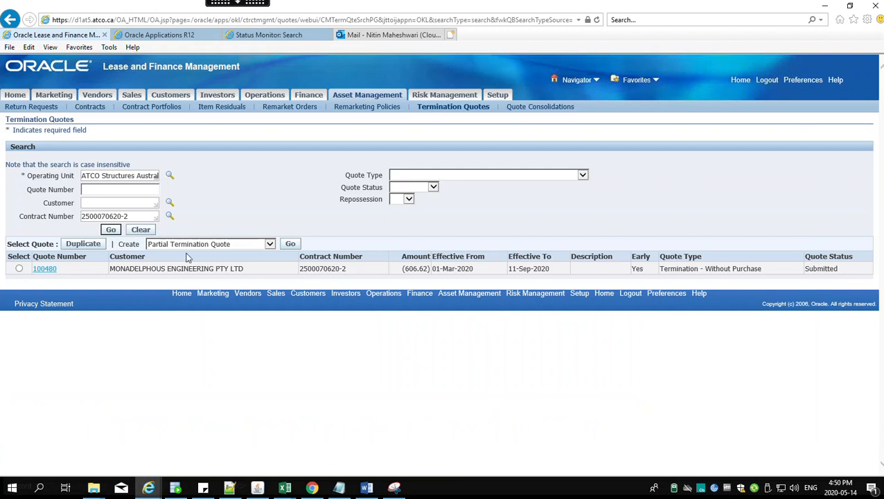
pyautogui.click(112, 230)
pyautogui.click(110, 230)
pyautogui.click(112, 230)
pyautogui.click(112, 230)
pyautogui.click(113, 231)
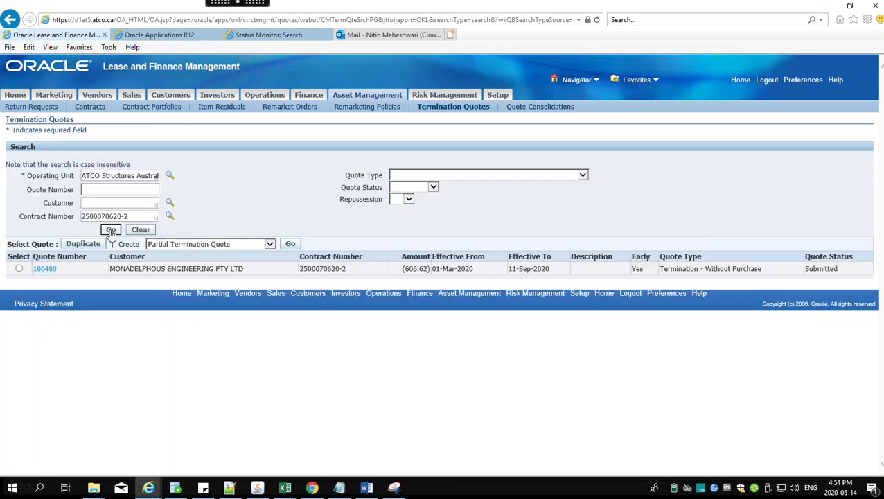
pyautogui.click(111, 231)
pyautogui.click(111, 231)
# - Copy the contract number, switch to SQL Developer, and run the okc_k_headers_all_b query with that contract number
pyautogui.moveTo(129, 216); pyautogui.dragTo(68, 214)
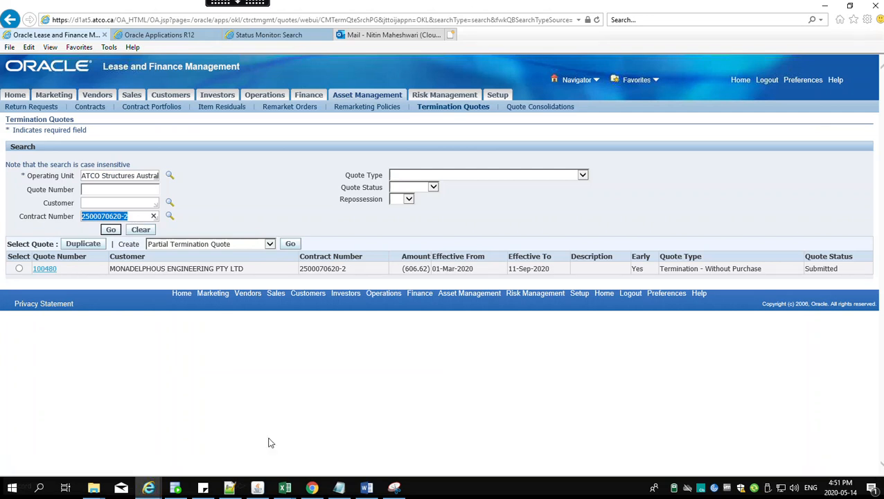
pyautogui.click(179, 491)
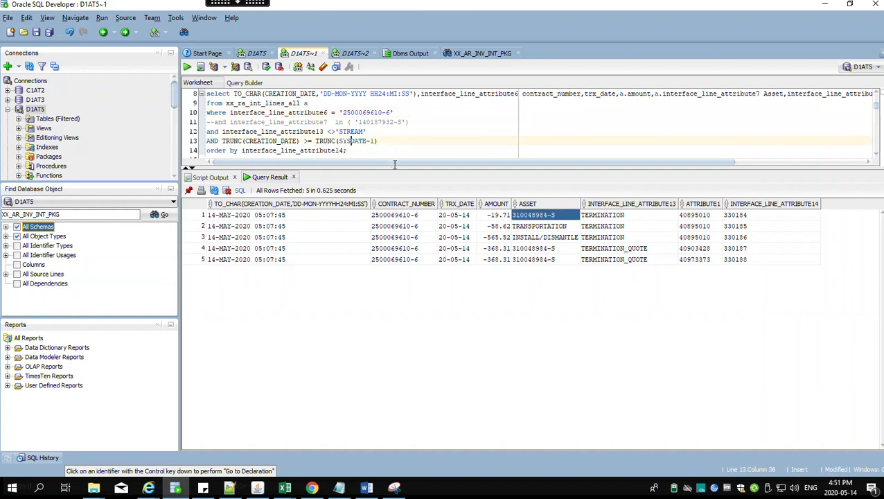
pyautogui.moveTo(398, 168); pyautogui.dragTo(386, 316)
pyautogui.click(390, 226)
pyautogui.moveTo(296, 207); pyautogui.dragTo(343, 209)
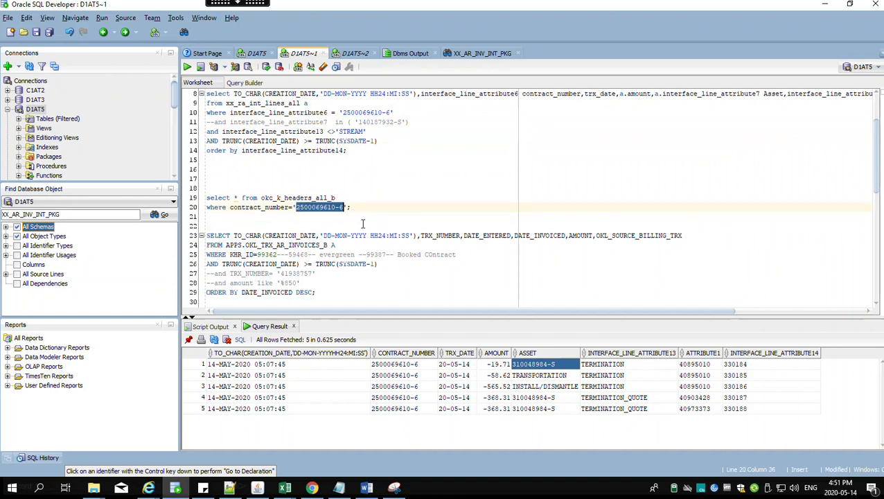
pyautogui.hotkey('ctrl', 'v')
pyautogui.click(312, 207)
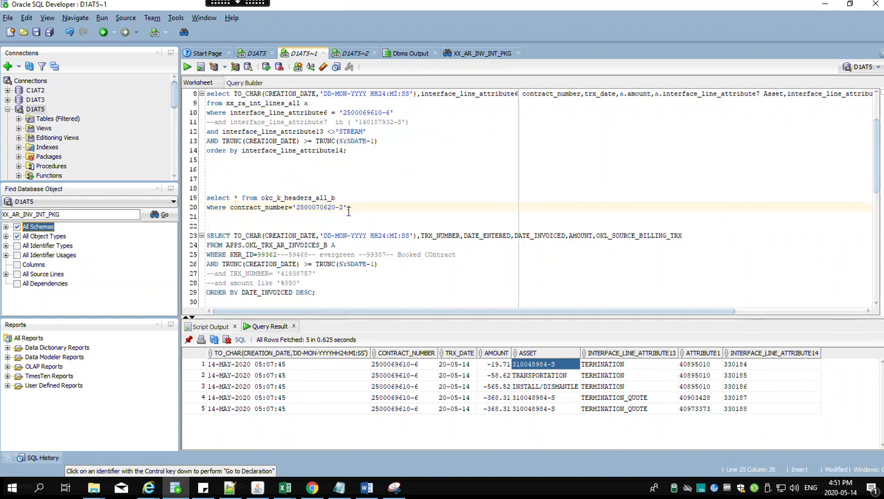
pyautogui.hotkey('ctrl', 'Return')
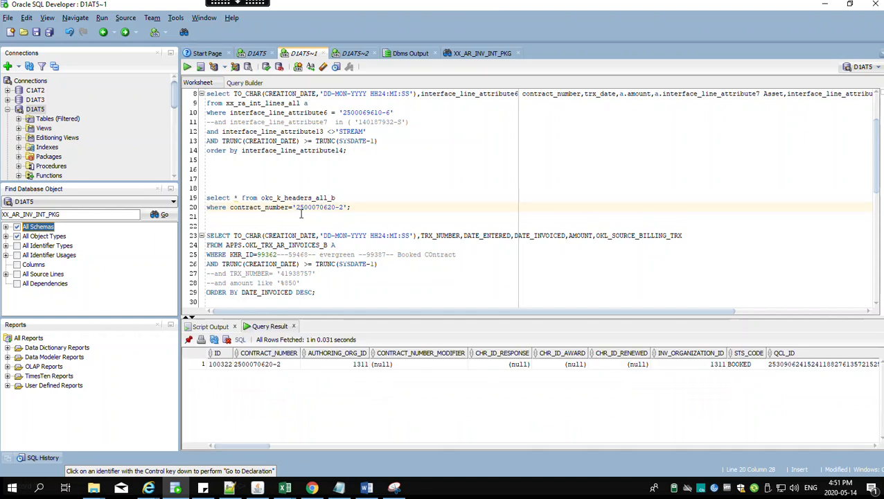
# - Set KHR_ID to the contract's ID 100322 in the OKL_TRX_AR_INVOICES_B query and run it
pyautogui.click(220, 365)
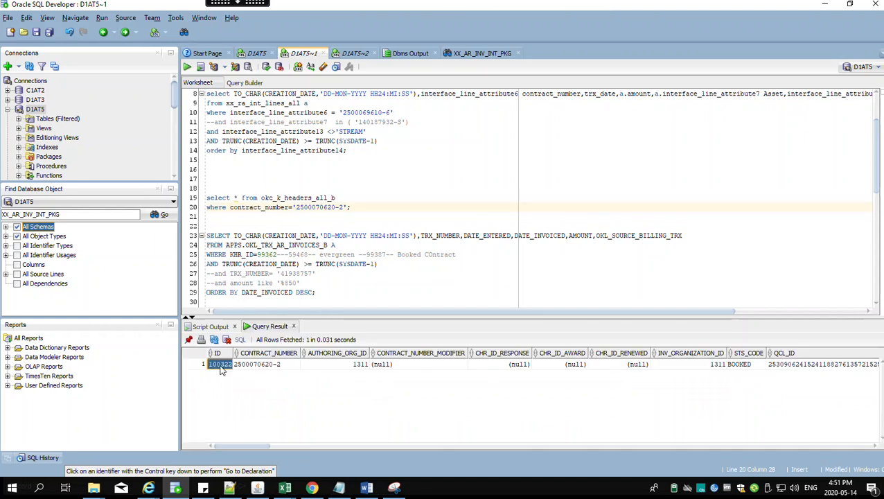
pyautogui.click(323, 277)
pyautogui.click(267, 257)
pyautogui.doubleClick(279, 256)
pyautogui.write('100322')
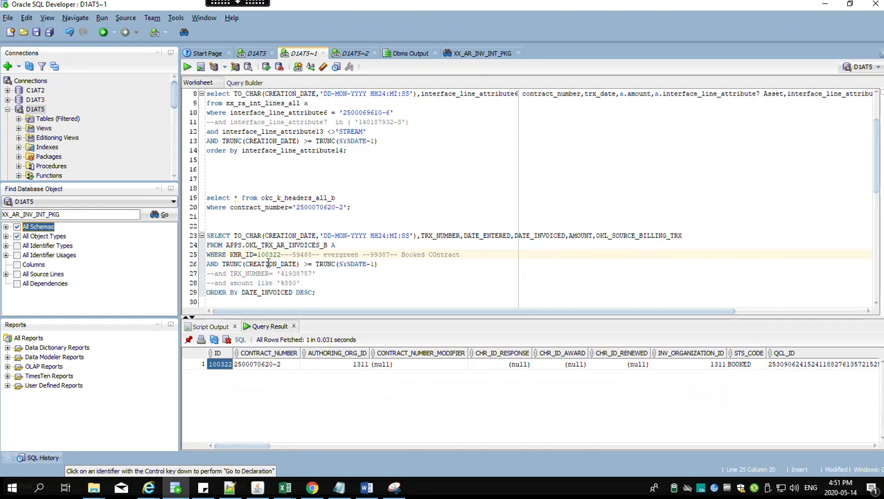
pyautogui.click(253, 264)
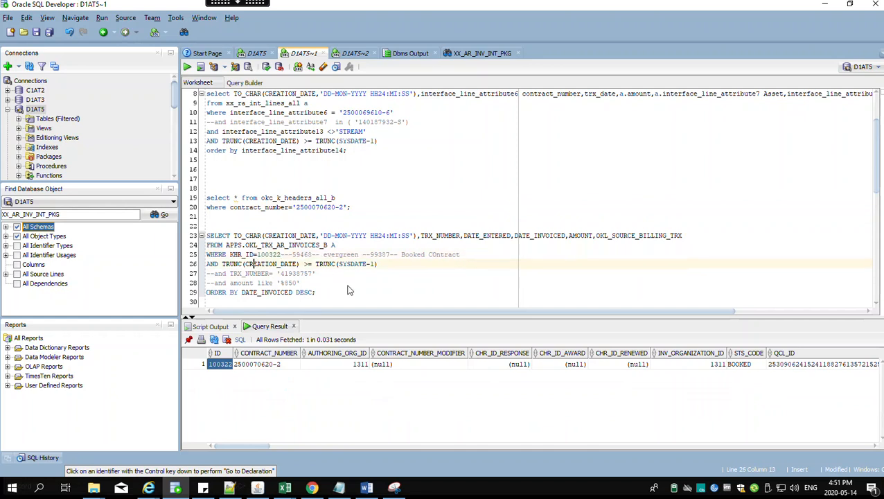
pyautogui.hotkey('ctrl', 'Return')
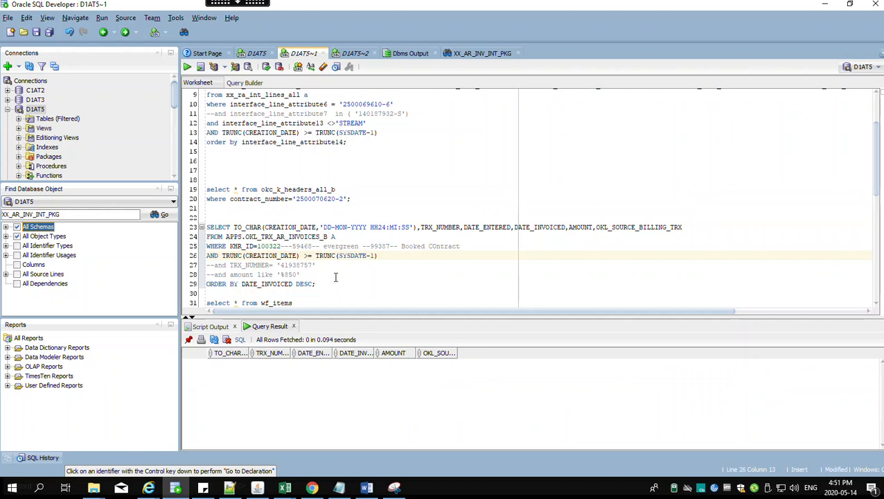
# - Rerun the OKL_TRX_AR_INVOICES_B query with the contract's KHR_ID to check for billing transactions before the quote is accepted
pyautogui.click(302, 246)
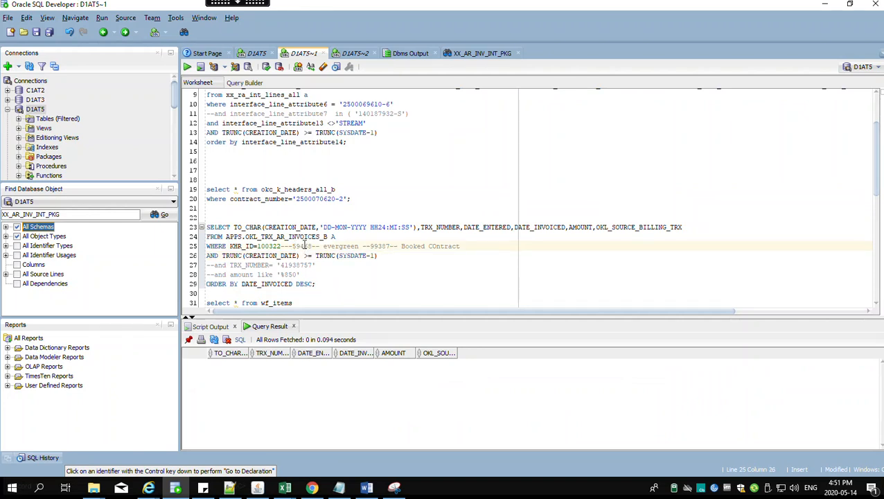
pyautogui.hotkey('ctrl', 'Return')
pyautogui.moveTo(202, 487)
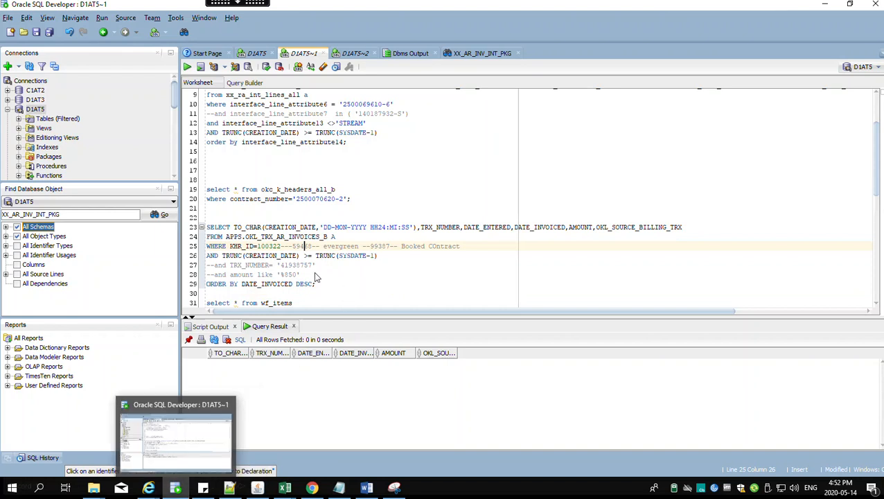
# - Switch to Oracle Lease and Finance Management, rerun the termination quotes search for the contract, and open its termination quote
pyautogui.moveTo(150, 489)
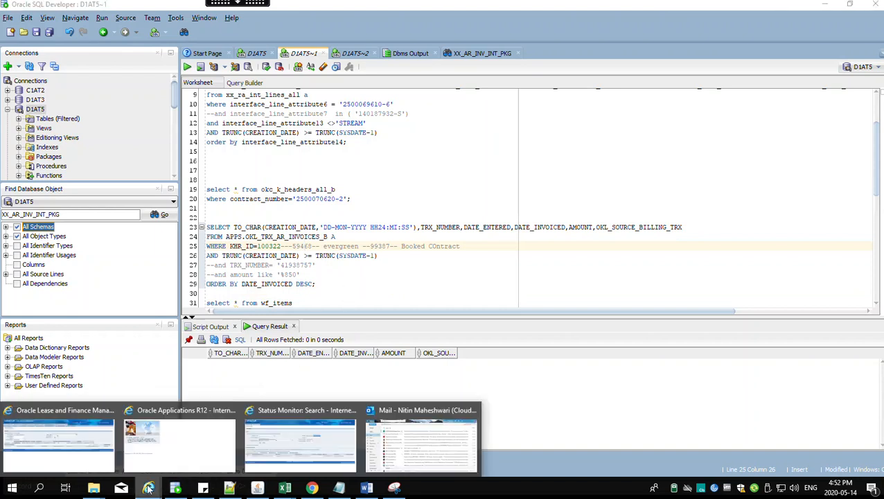
pyautogui.click(83, 450)
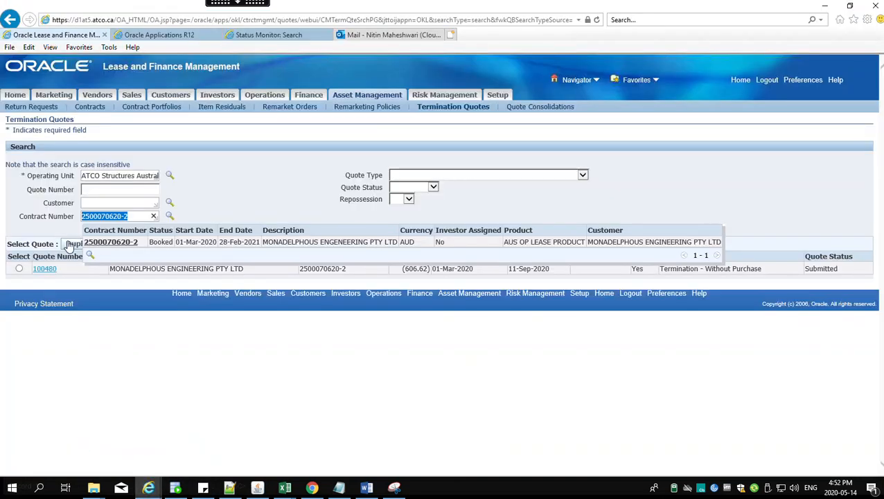
pyautogui.click(78, 361)
pyautogui.click(111, 230)
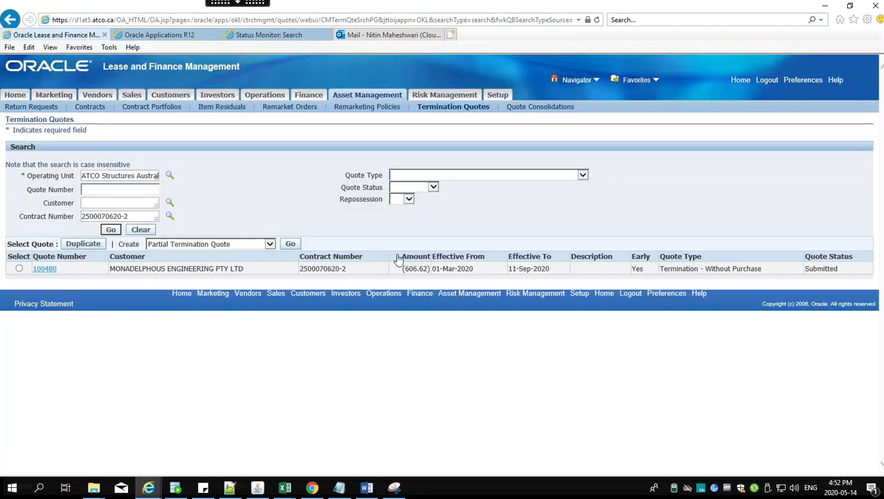
pyautogui.click(111, 229)
pyautogui.click(45, 272)
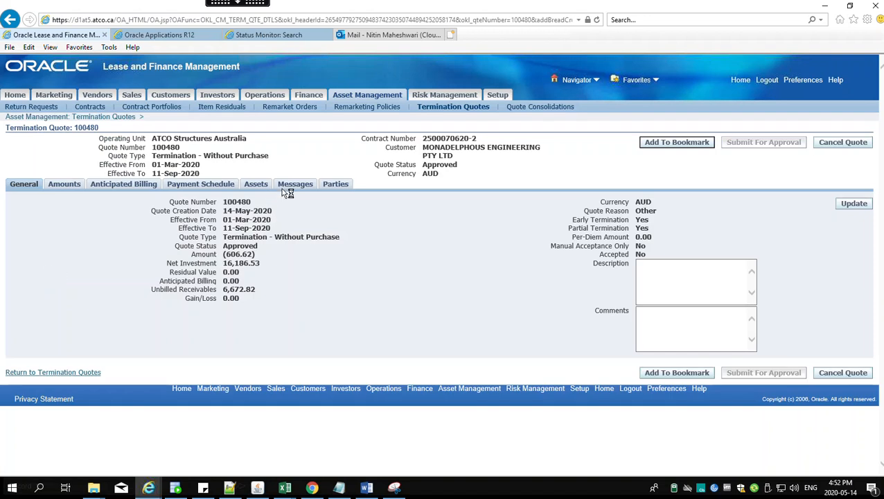
# - Open the quote's workflow messages and copy the item key of the submit-for-approval workflow
pyautogui.click(287, 183)
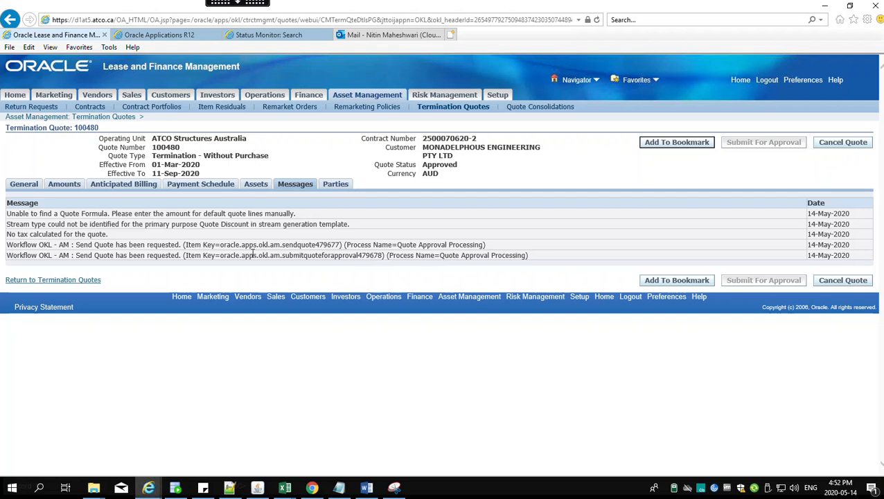
pyautogui.moveTo(220, 256); pyautogui.dragTo(376, 258)
pyautogui.hotkey('ctrl', 'c')
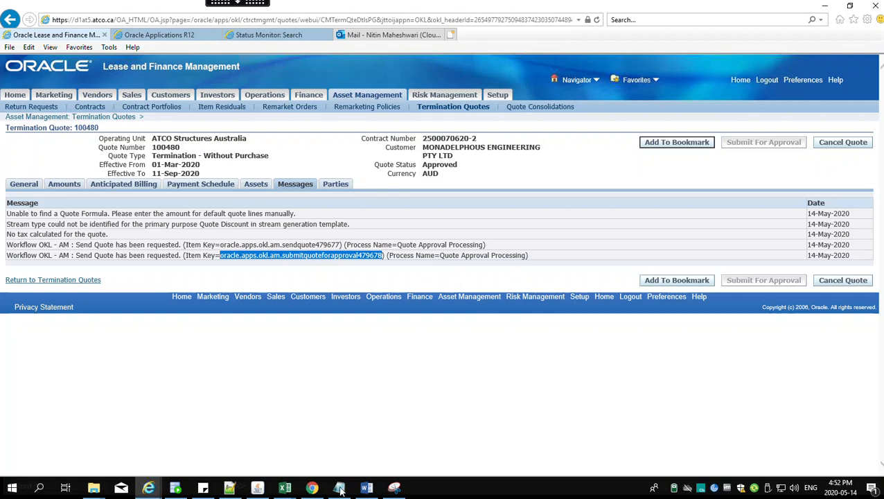
# - In SQL Developer, set item_key to 'oracle.apps.okl.am.submitquoteforapproval479678' in the wf_items query, run it, and examine the workflow's begin and end dates
pyautogui.click(176, 489)
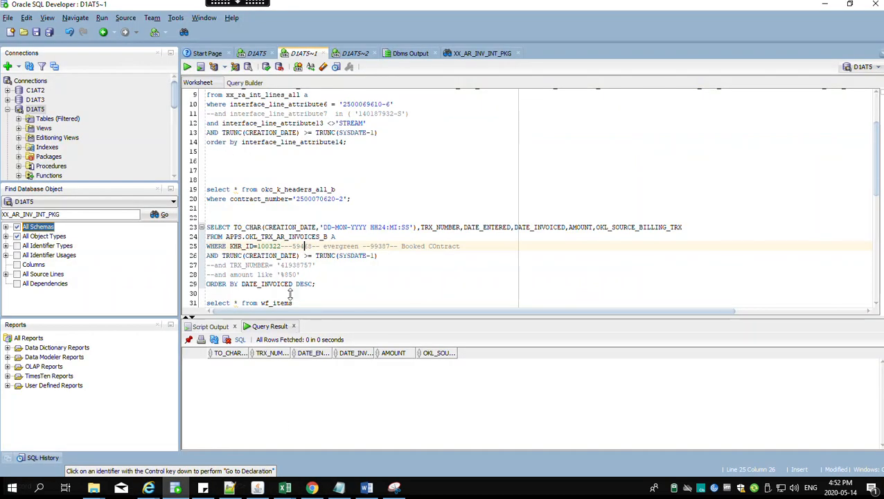
pyautogui.scroll(-3, 311, 277)
pyautogui.click(272, 228)
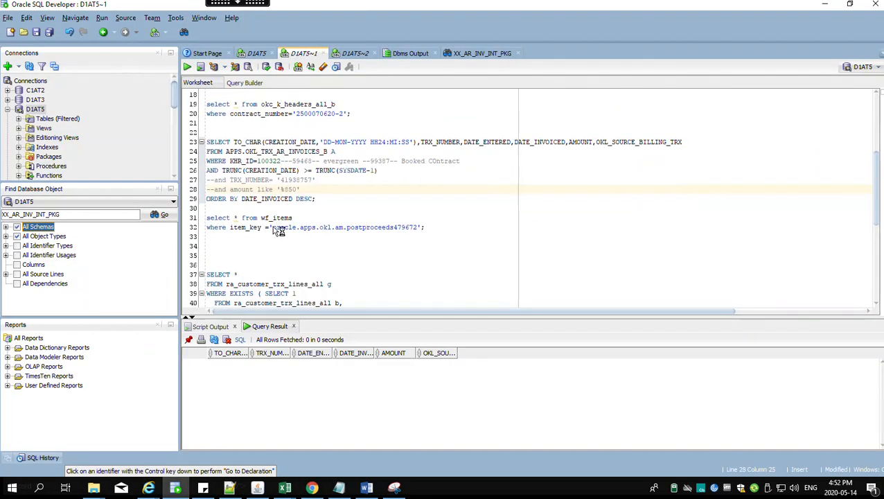
pyautogui.keyDown('shift'); pyautogui.click(420, 227); pyautogui.keyUp('shift')
pyautogui.hotkey('ctrl', 'v')
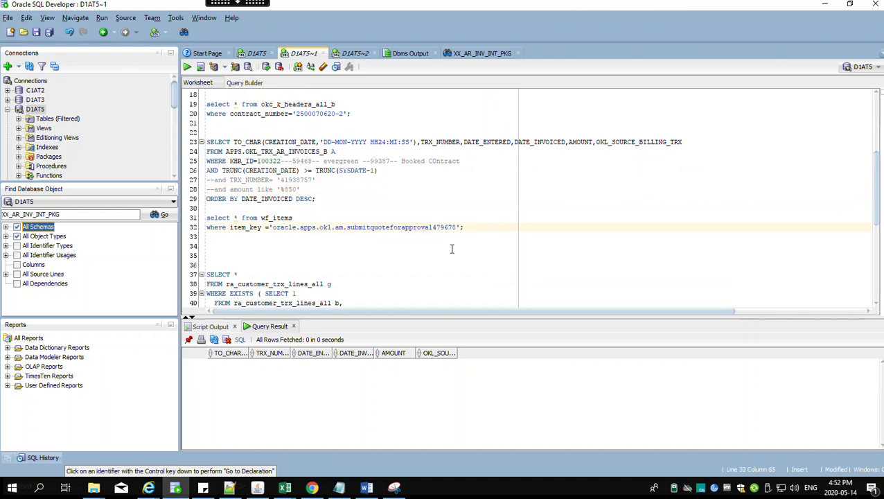
pyautogui.hotkey('ctrl', 'Return')
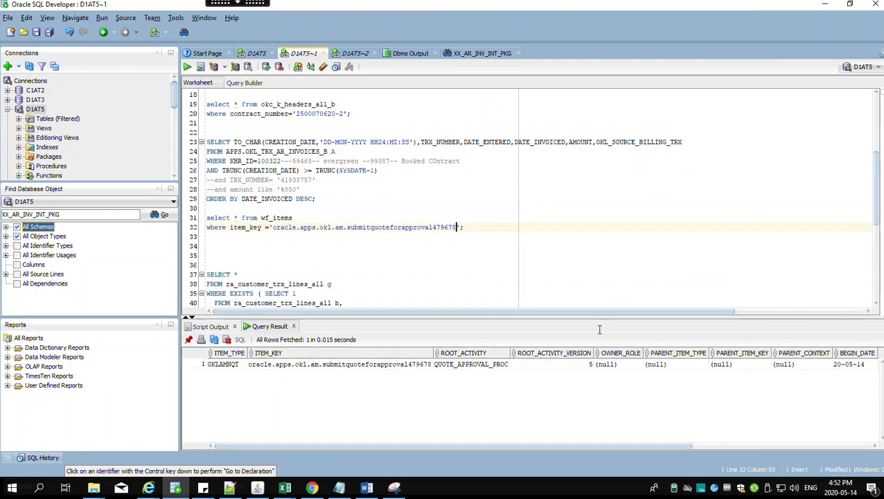
pyautogui.click(877, 447)
pyautogui.click(877, 447)
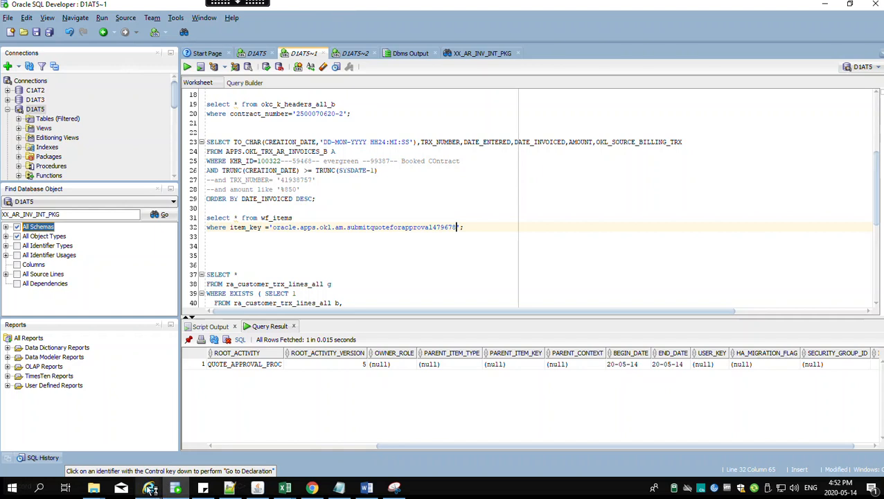
# - Switch back to the termination quote, view its general details, and rerun the contract search in the quotes list to check the status
pyautogui.moveTo(149, 488)
pyautogui.click(74, 428)
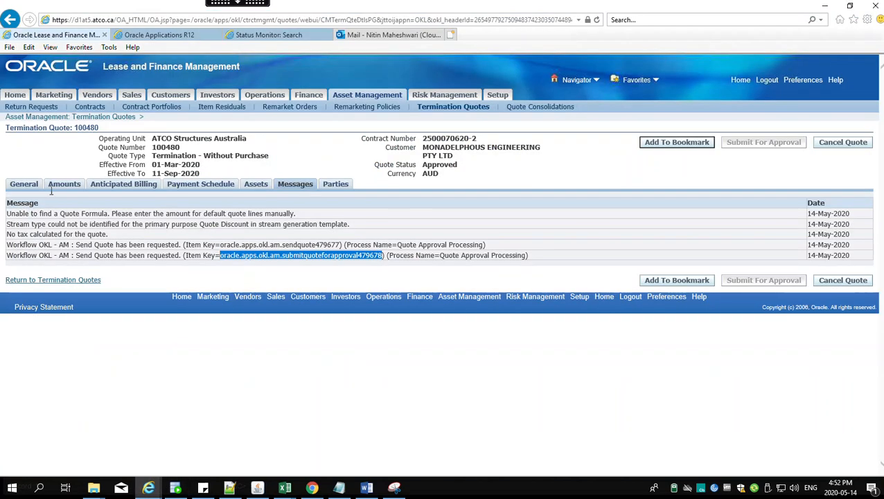
pyautogui.click(24, 185)
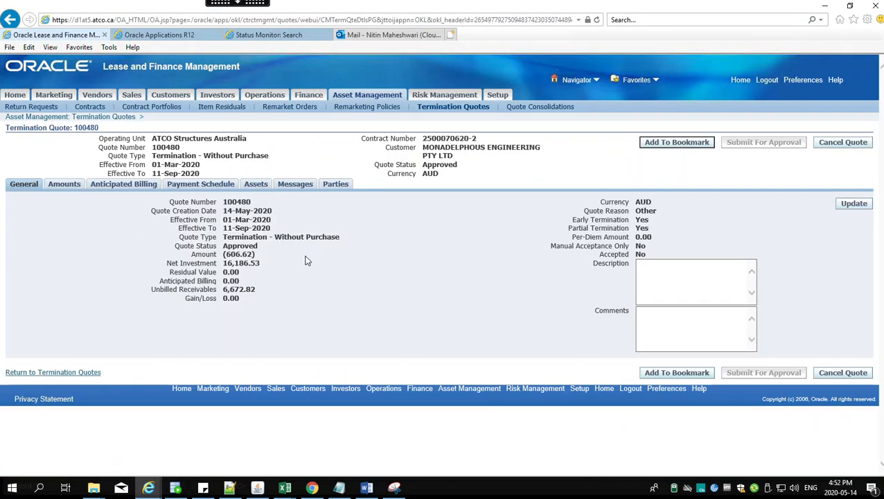
pyautogui.click(75, 372)
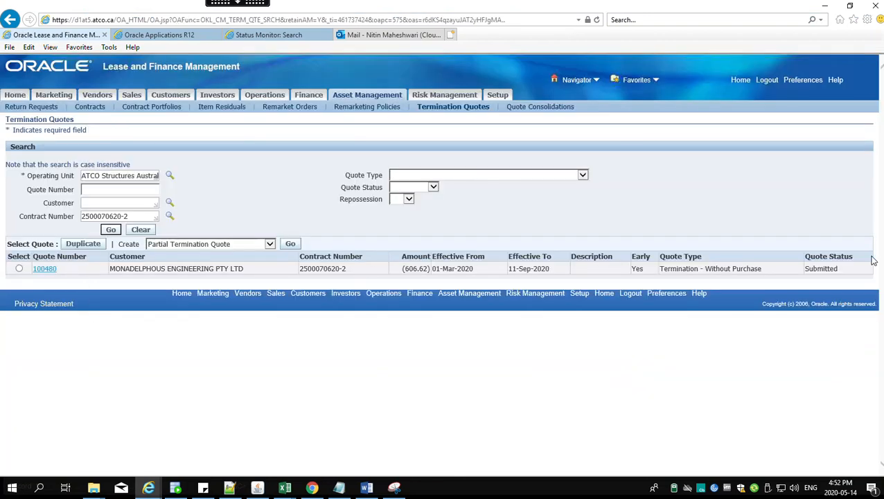
pyautogui.click(112, 229)
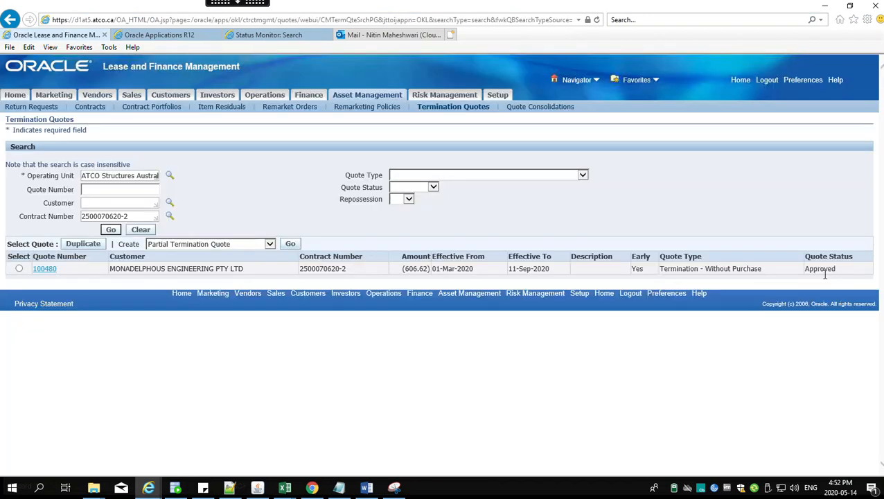
# - Open the approved termination quote for updating and mark it as Accepted
pyautogui.click(50, 270)
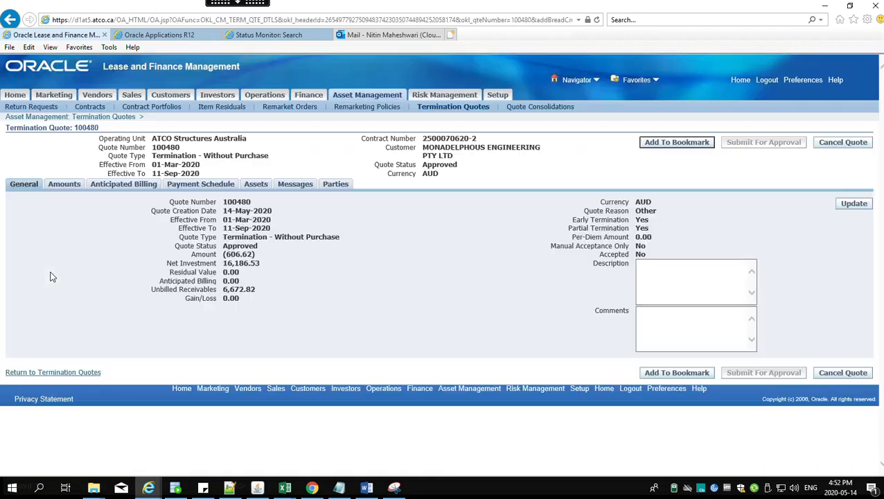
pyautogui.click(851, 206)
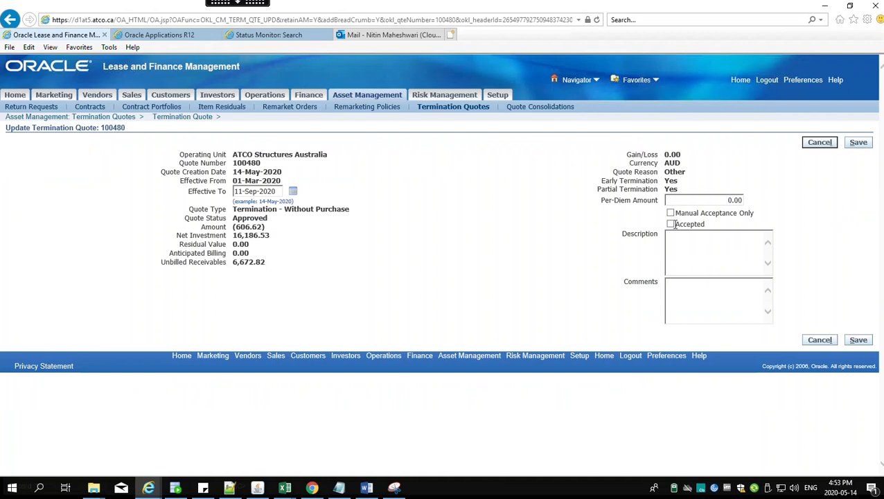
pyautogui.click(670, 225)
# - Switch to SQL Developer and rerun the OKL_TRX_AR_INVOICES_B query before saving the quote's acceptance
pyautogui.click(176, 488)
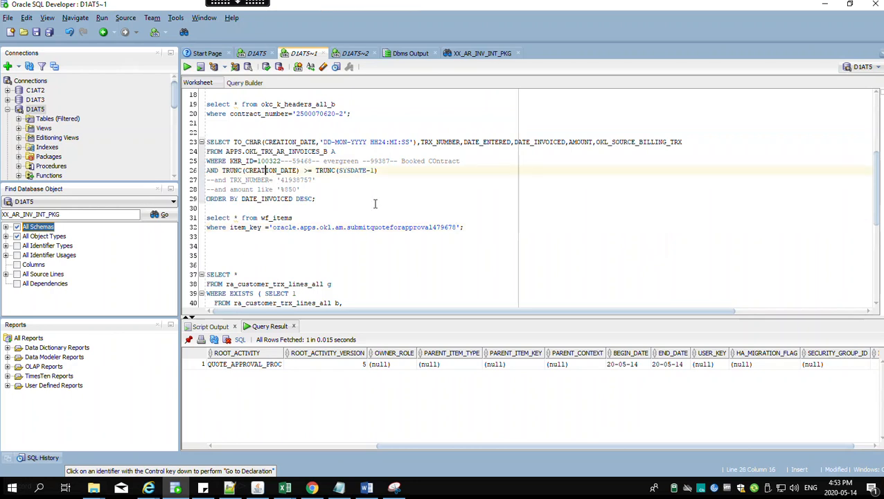
pyautogui.hotkey('ctrl', 'Return')
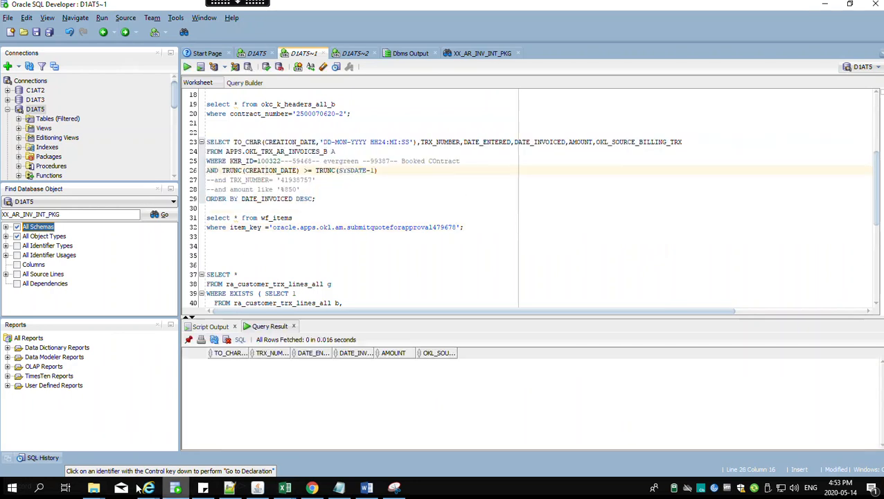
# - Return to the termination quote update page in Oracle Lease and Finance Management and save the acceptance
pyautogui.moveTo(148, 489)
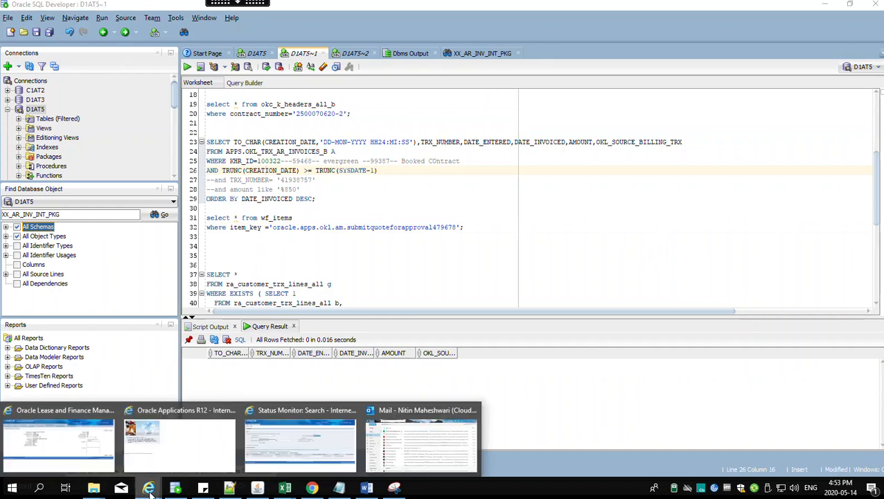
pyautogui.click(55, 448)
pyautogui.click(856, 143)
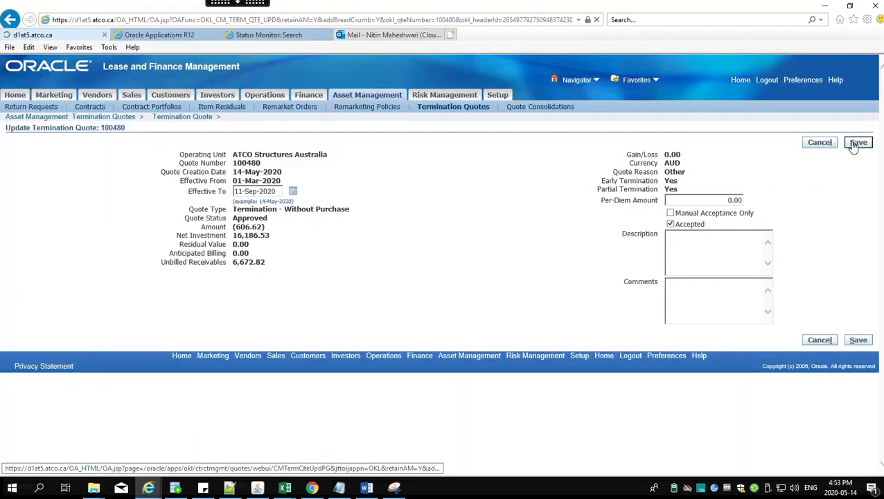
# - Rerun the OKL_TRX_AR_INVOICES_B query in SQL Developer while the quote is saving, and return to the quote page
pyautogui.click(175, 488)
pyautogui.click(269, 151)
pyautogui.hotkey('ctrl', 'Return')
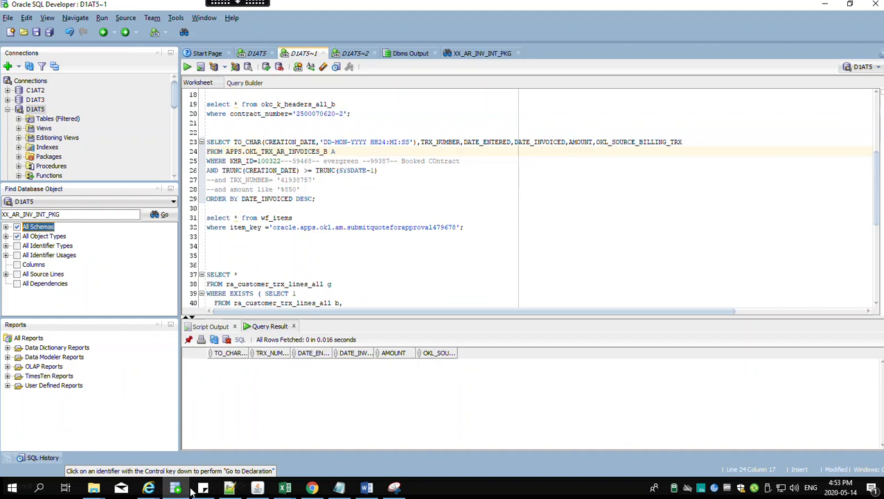
pyautogui.click(148, 488)
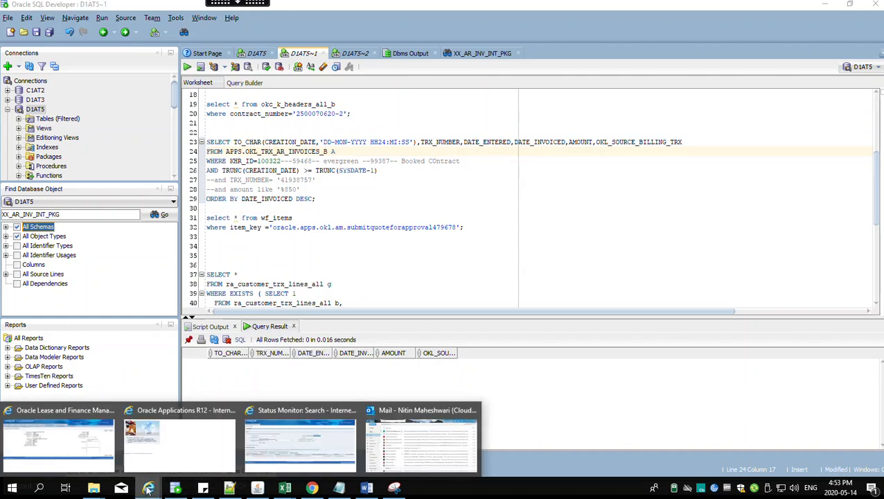
pyautogui.click(69, 438)
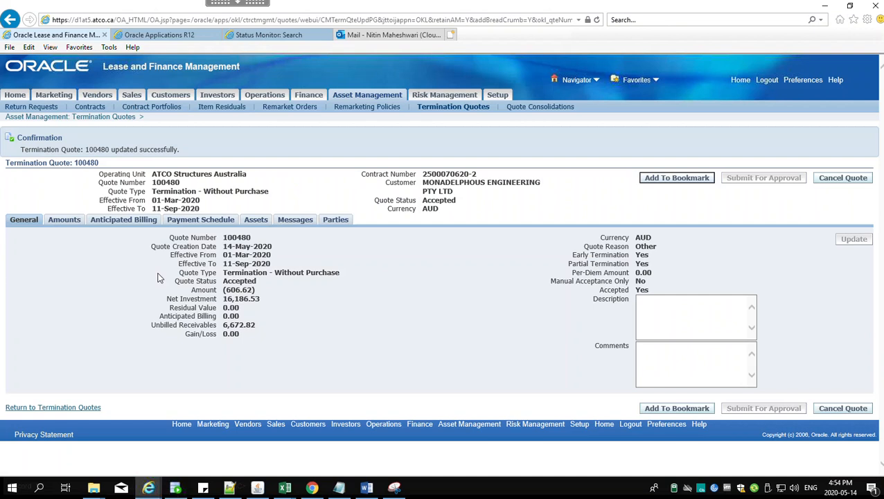
# - Switch to SQL Developer and rerun the OKL_TRX_AR_INVOICES_B query twice to check the accepted quote's termination billing transactions
pyautogui.click(176, 488)
pyautogui.click(244, 170)
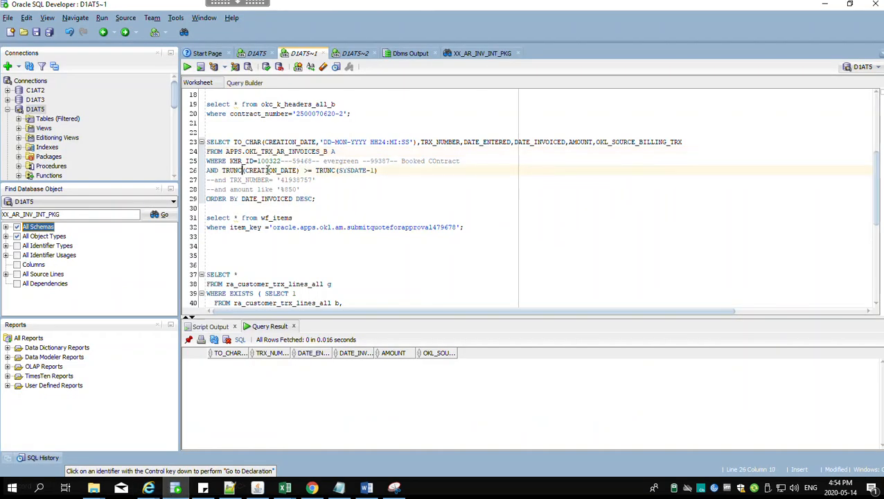
pyautogui.hotkey('ctrl', 'Return')
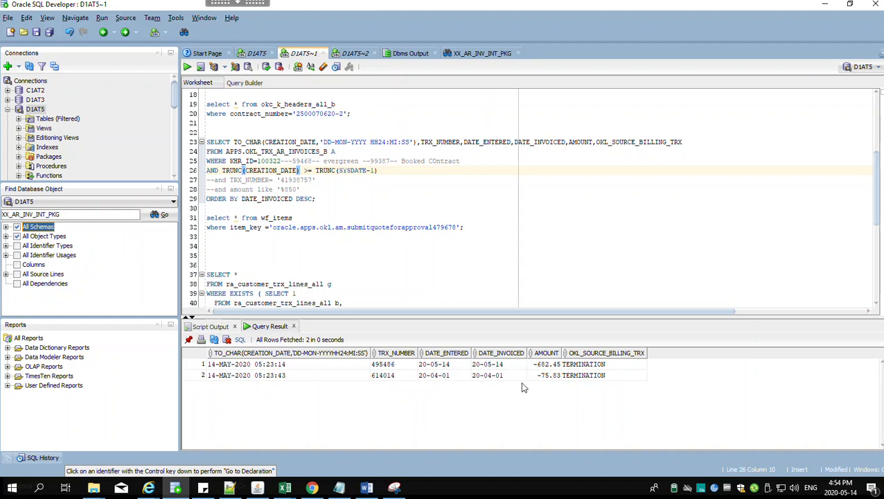
pyautogui.click(289, 161)
pyautogui.hotkey('ctrl', 'Return')
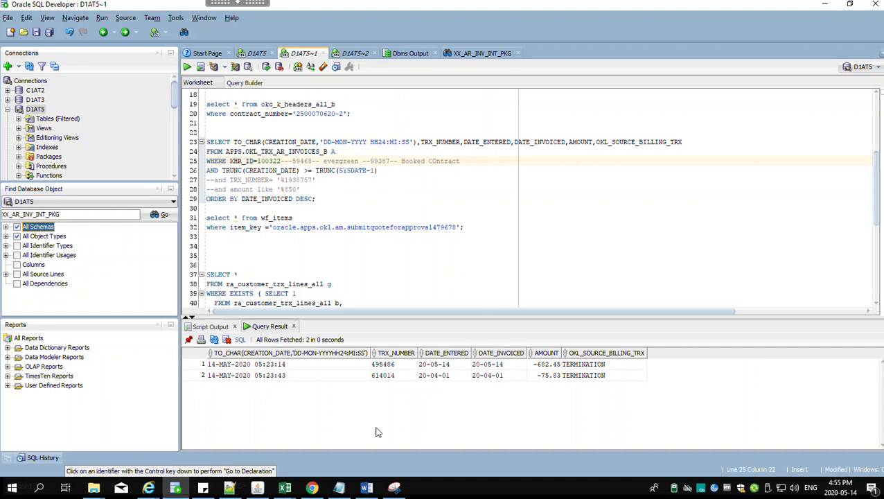
# - Copy the contract number from the accepted quote, search the asset return requests with it, and check the asset's return status
pyautogui.click(148, 490)
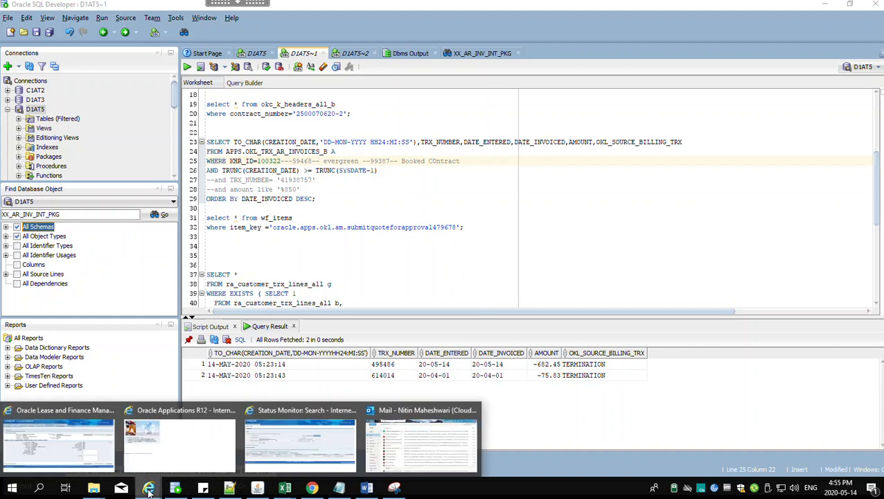
pyautogui.click(58, 447)
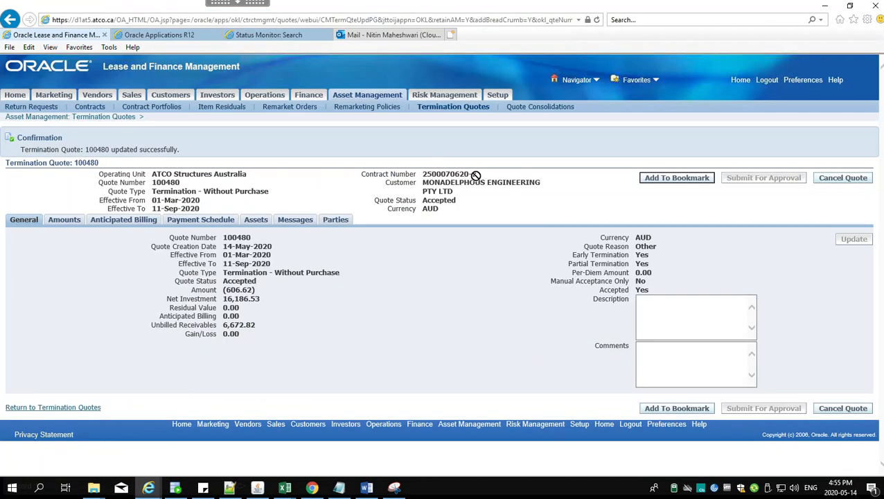
pyautogui.moveTo(477, 174); pyautogui.dragTo(420, 172)
pyautogui.hotkey('ctrl', 'c')
pyautogui.click(42, 108)
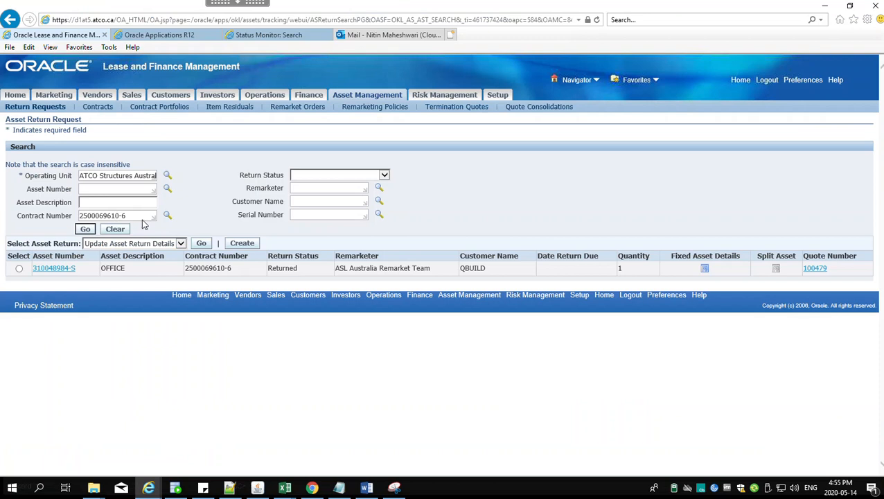
pyautogui.tripleClick(80, 215)
pyautogui.hotkey('ctrl', 'v')
pyautogui.click(85, 229)
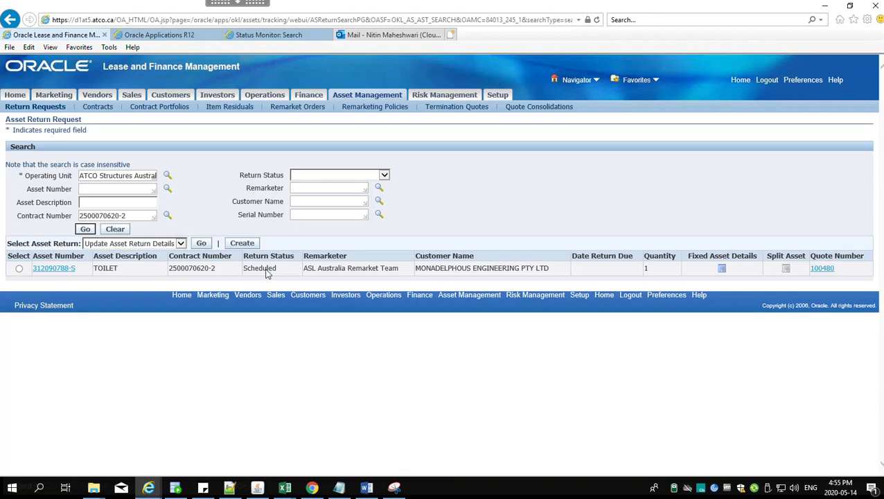
pyautogui.moveTo(244, 272); pyautogui.dragTo(290, 272)
# - Set the TOILET asset's return status to Returned in its return request, and recheck it with the same contract search
pyautogui.click(54, 269)
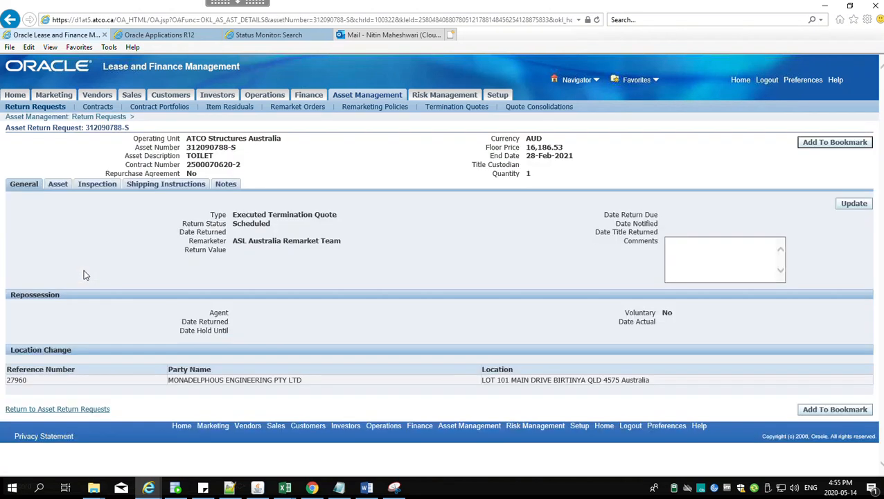
pyautogui.click(854, 205)
pyautogui.click(279, 194)
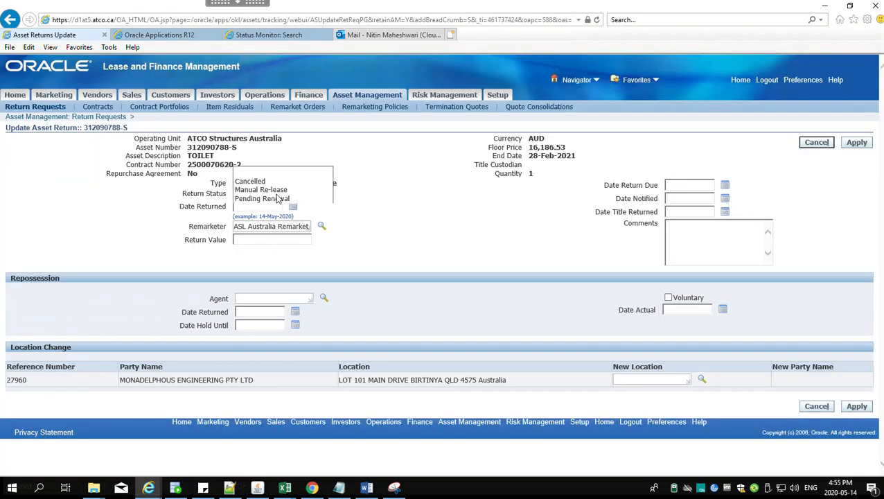
pyautogui.click(280, 185)
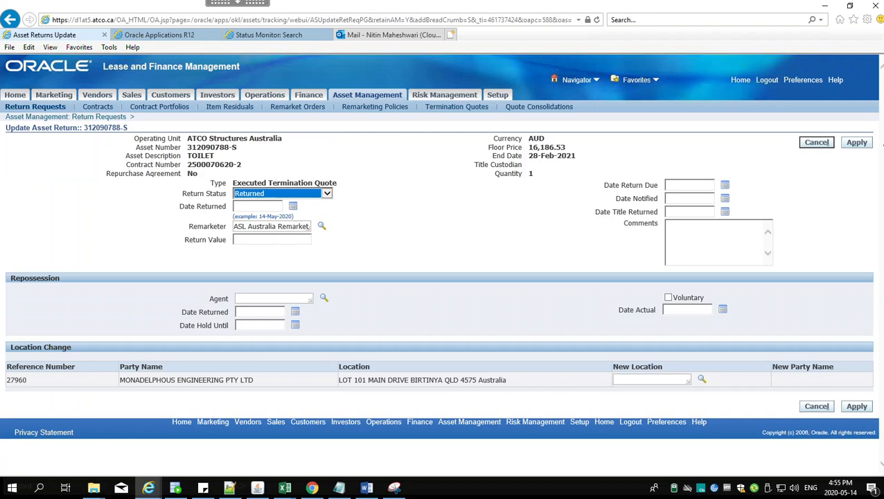
pyautogui.click(858, 143)
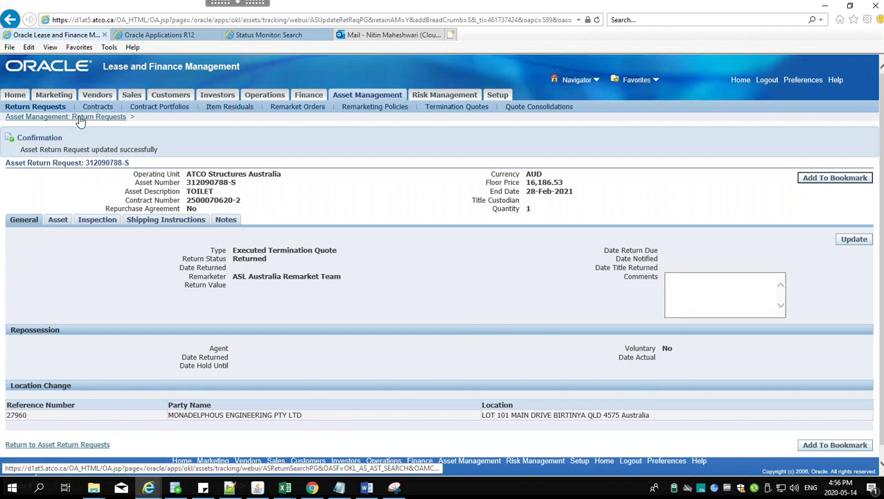
pyautogui.click(52, 445)
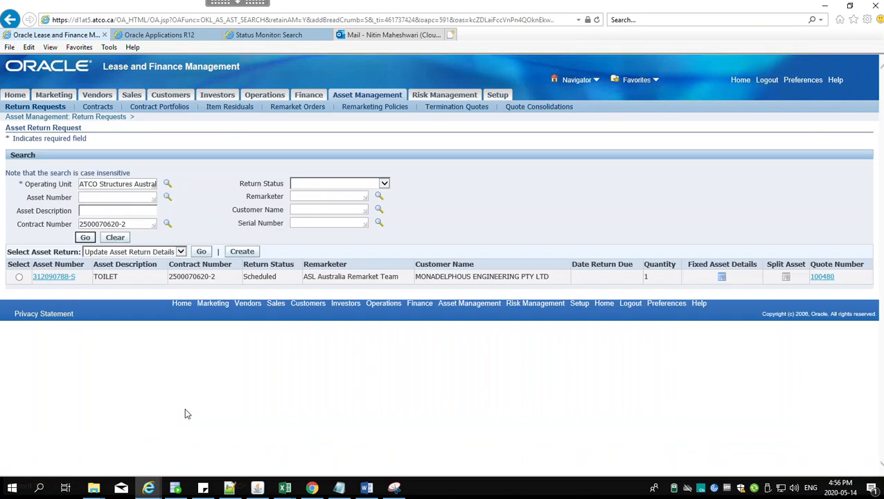
pyautogui.click(86, 237)
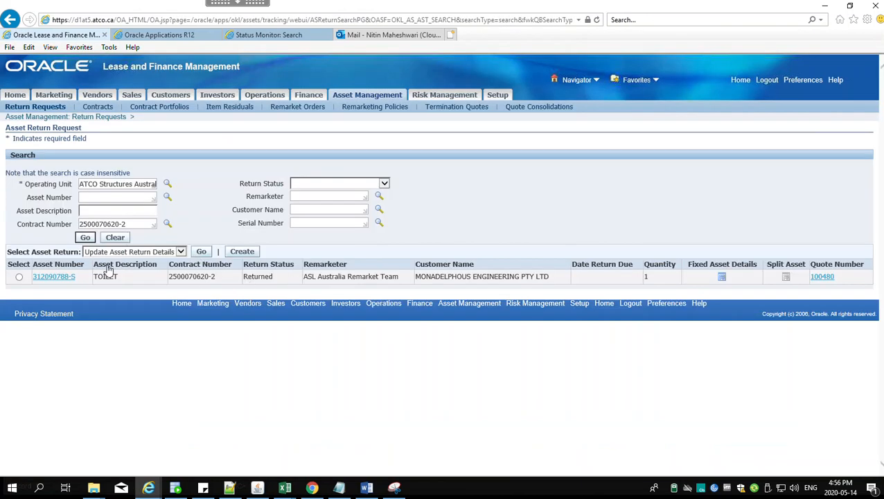
# - Open the contract's accepted termination quote and copy the Termination Quote Acceptance workflow's item key from its messages
pyautogui.click(437, 108)
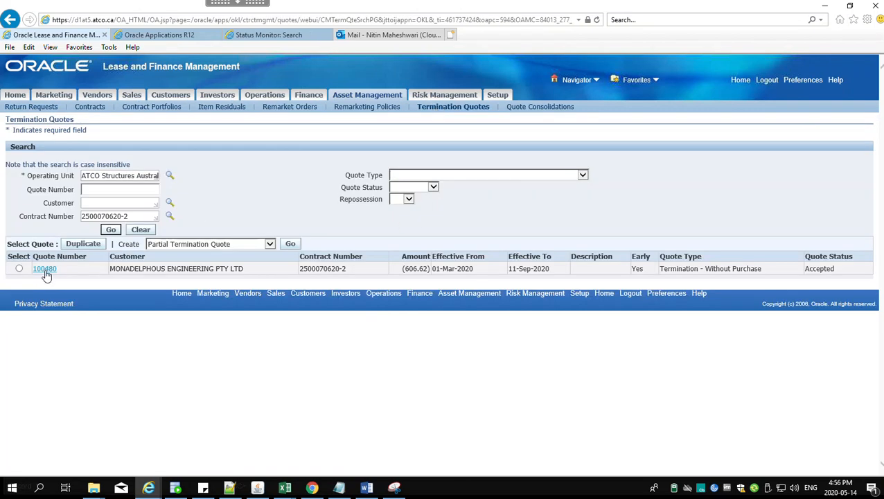
pyautogui.click(45, 270)
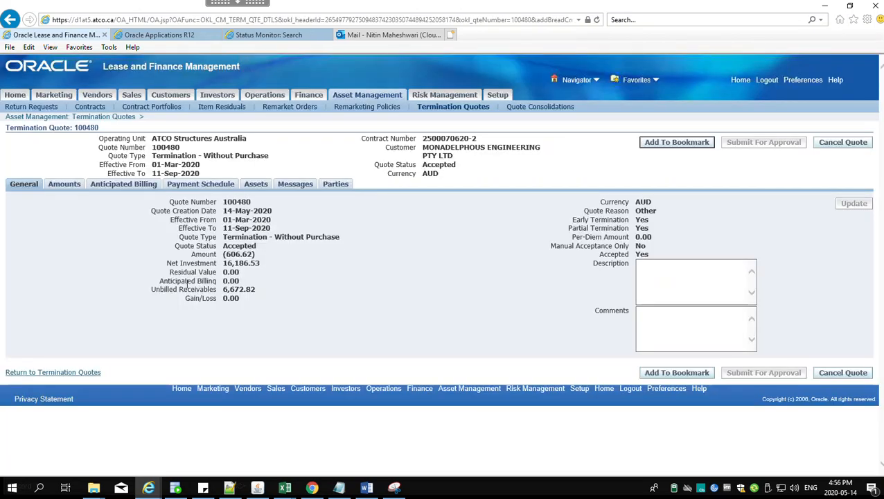
pyautogui.click(306, 188)
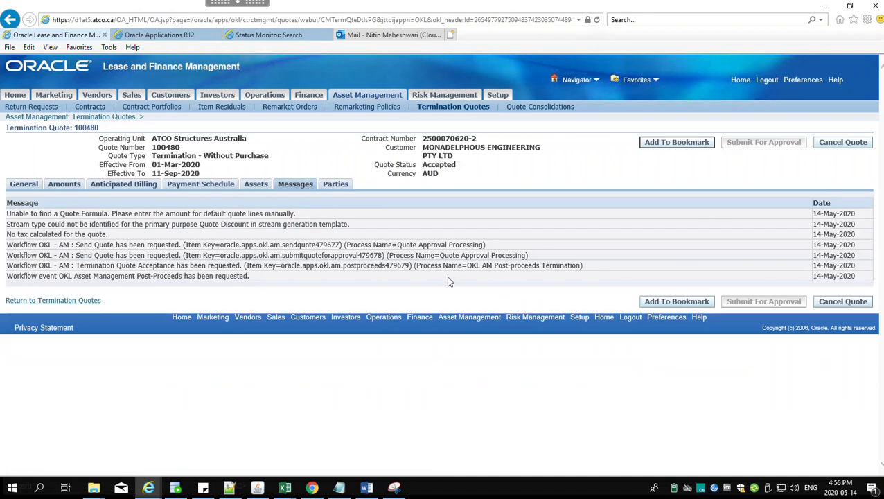
pyautogui.moveTo(281, 268); pyautogui.dragTo(411, 267)
pyautogui.hotkey('ctrl', 'c')
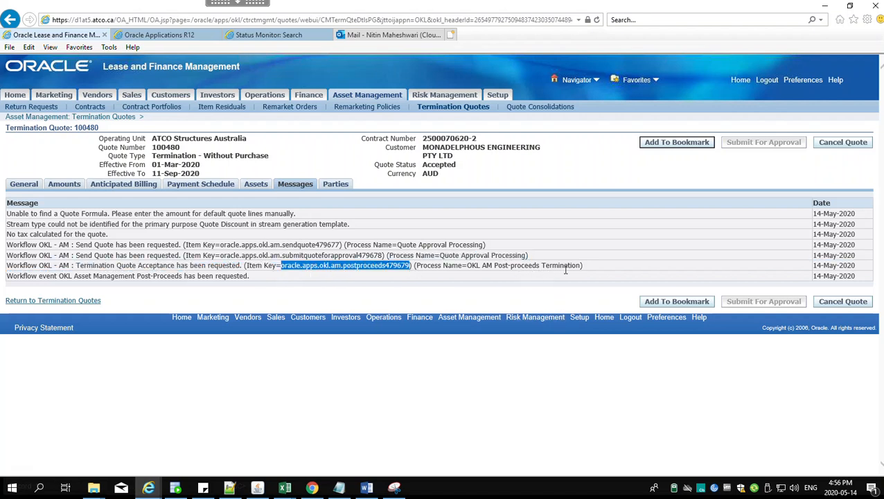
# - Switch to SQL Developer, set the wf_items query's item_key to oracle.apps.okl.am.postproceeds479679, and run it
pyautogui.click(183, 488)
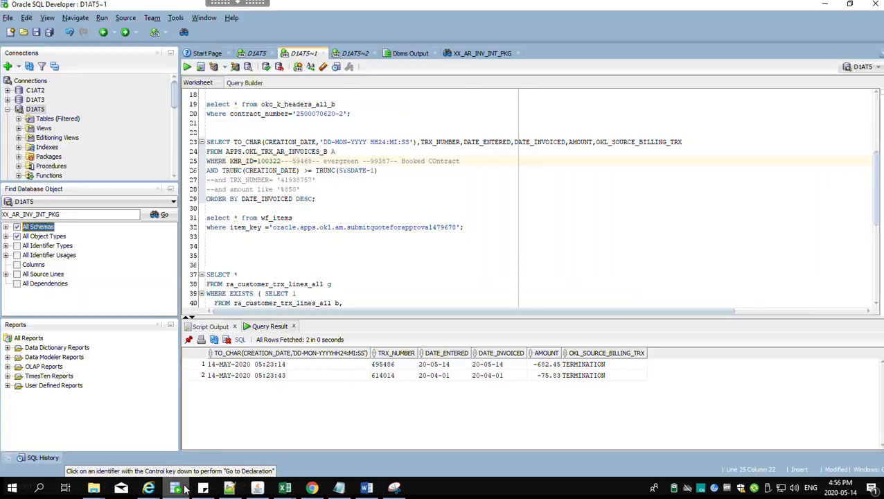
pyautogui.click(271, 228)
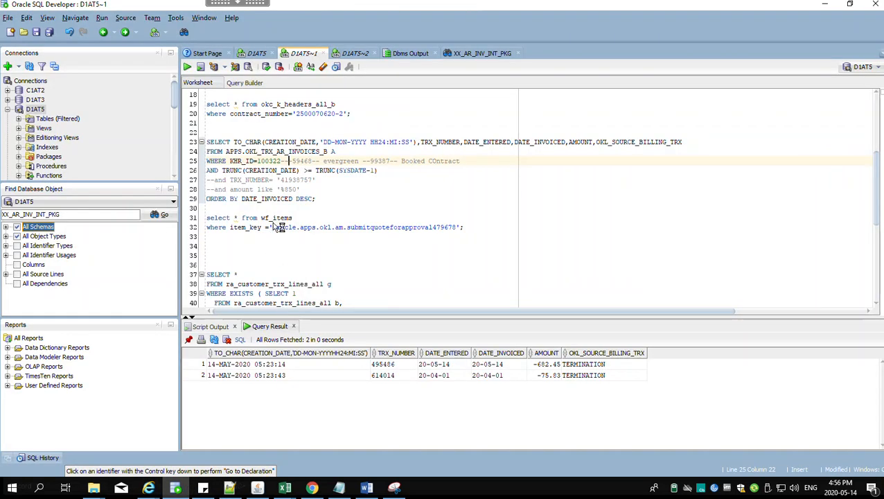
pyautogui.keyDown('shift'); pyautogui.click(457, 228); pyautogui.keyUp('shift')
pyautogui.hotkey('ctrl', 'v')
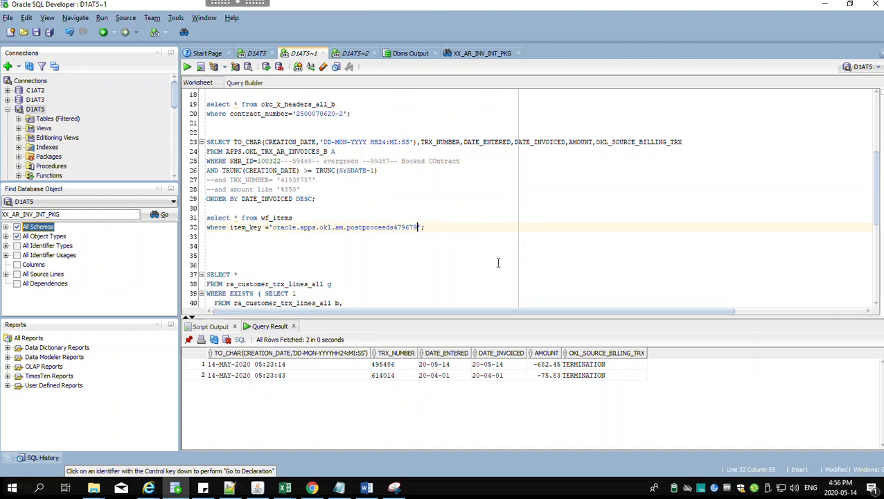
pyautogui.hotkey('ctrl', 'Return')
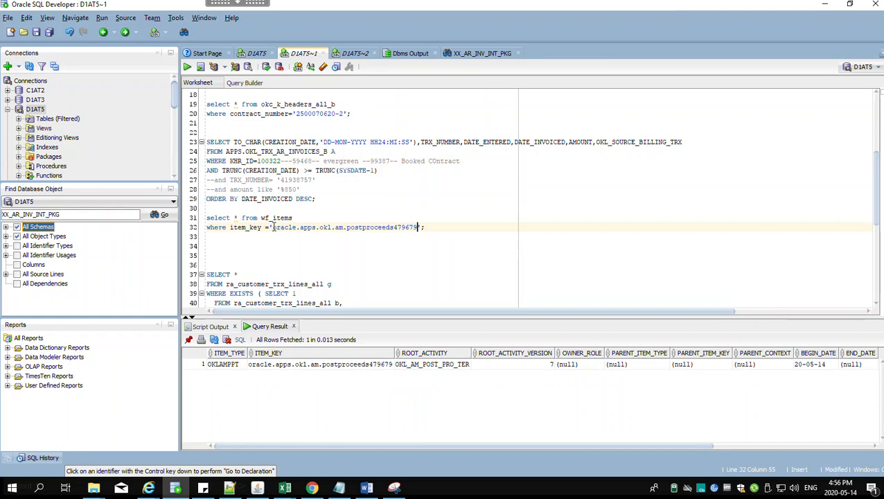
# - Search the workflow Status Monitor in the browser for item key oracle.apps.okl.am.postproceeds479679
pyautogui.keyDown('shift'); pyautogui.click(273, 228); pyautogui.keyUp('shift')
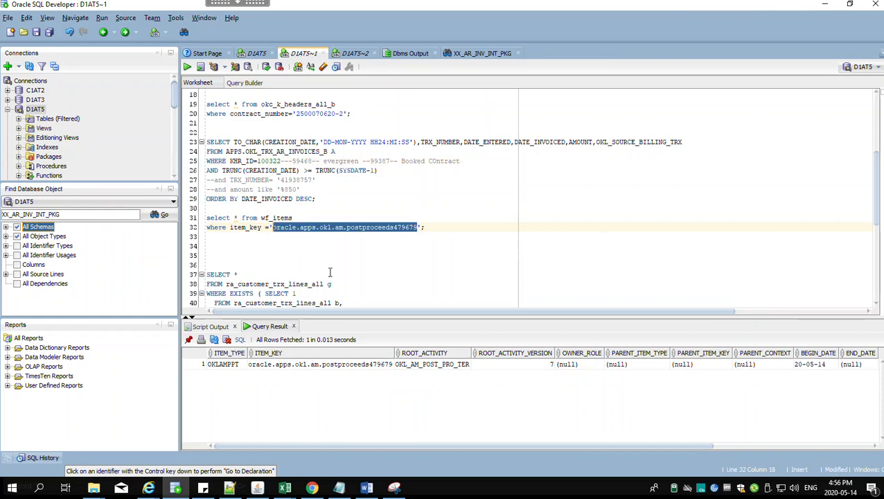
pyautogui.click(150, 488)
pyautogui.click(290, 462)
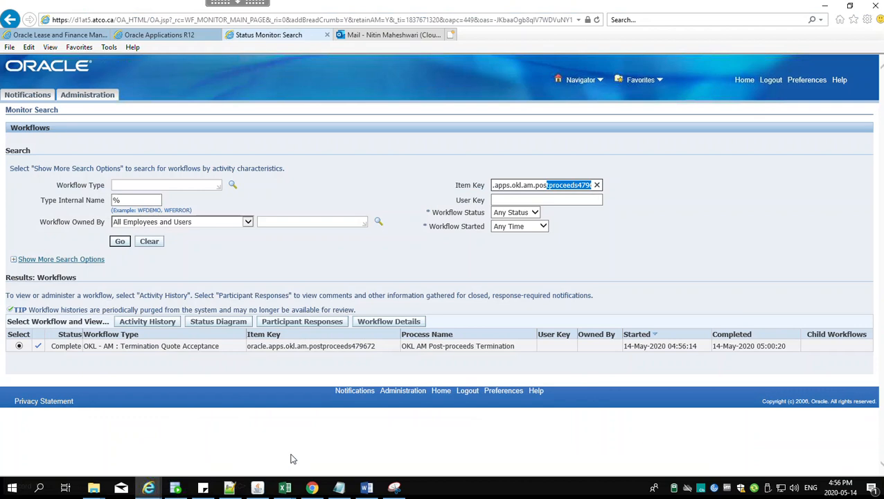
pyautogui.click(511, 185)
pyautogui.hotkey('ctrl', 'a')
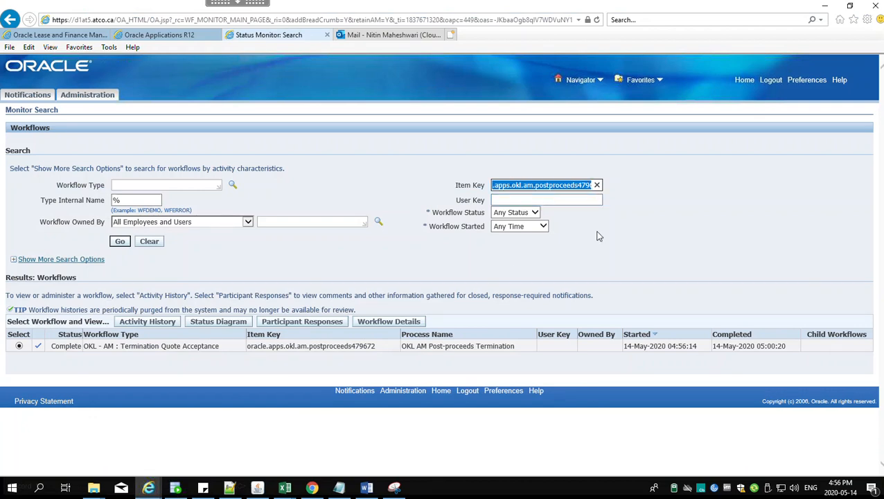
pyautogui.press('Tab')
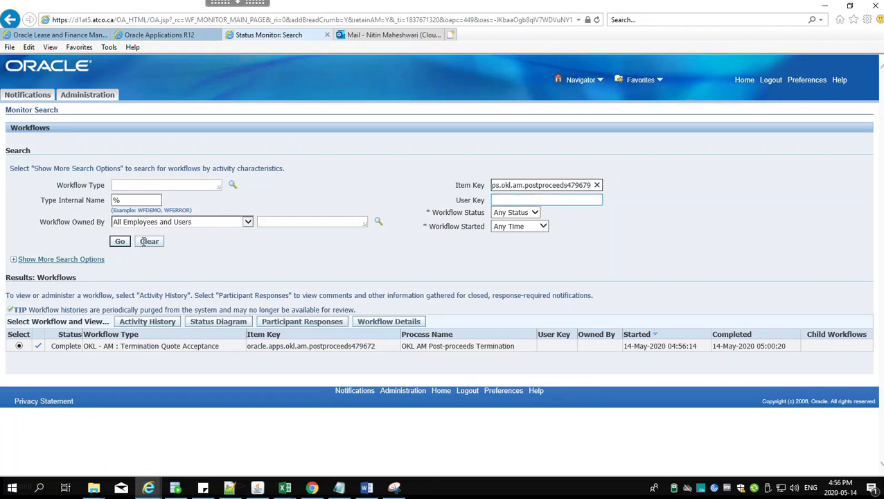
pyautogui.click(122, 241)
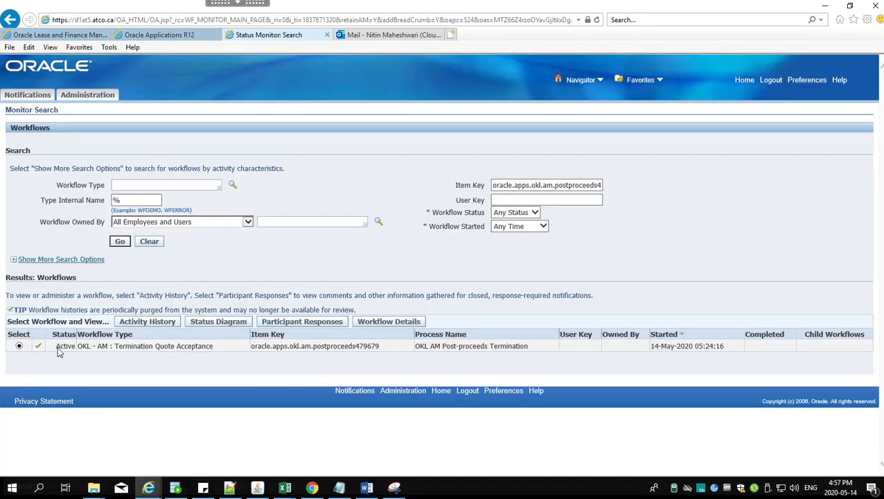
# - Retry the active Pre-req checks for Termination New activity from the workflow's activity history, and return to the monitor search
pyautogui.click(149, 323)
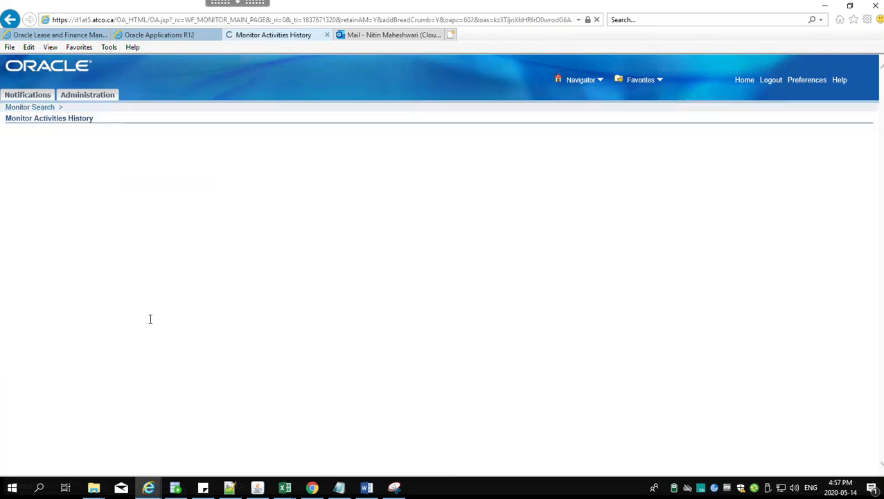
pyautogui.scroll(-3, 49, 386)
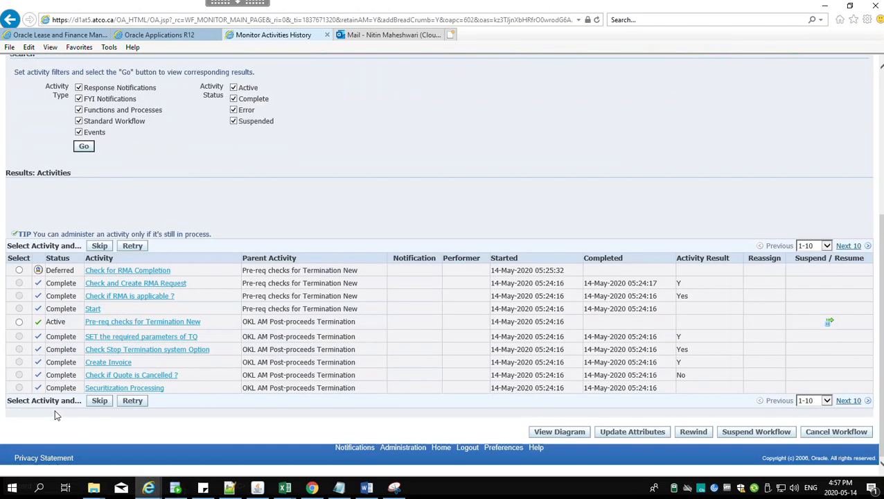
pyautogui.click(20, 322)
pyautogui.click(133, 247)
pyautogui.click(852, 135)
pyautogui.click(862, 173)
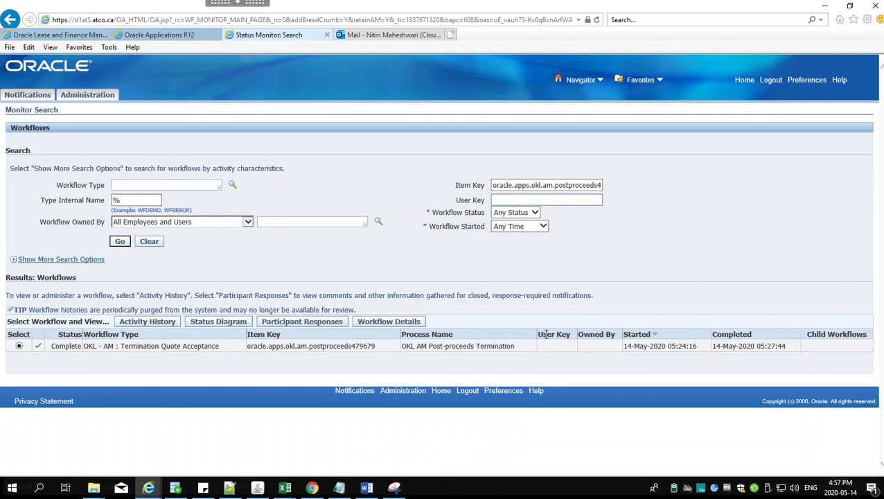
# - Switch to SQL Developer and rerun the wf_items query to check the post-proceeds workflow's end date
pyautogui.click(175, 488)
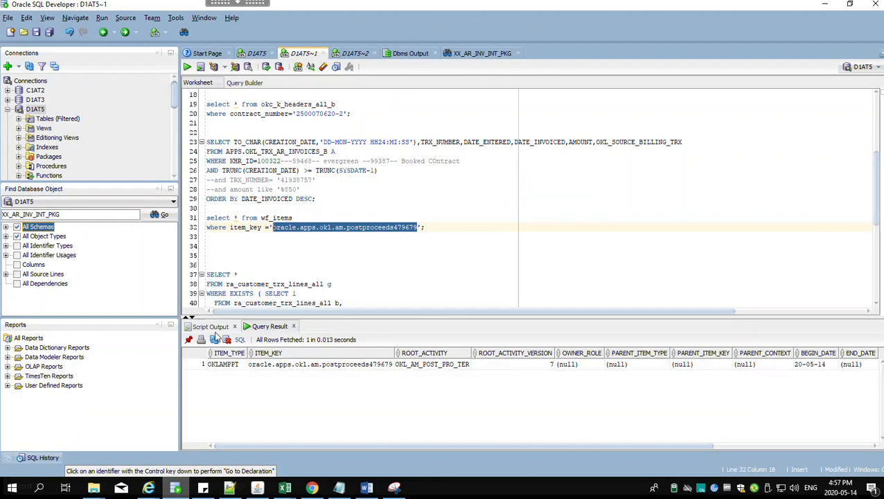
pyautogui.click(230, 227)
pyautogui.hotkey('ctrl', 'Return')
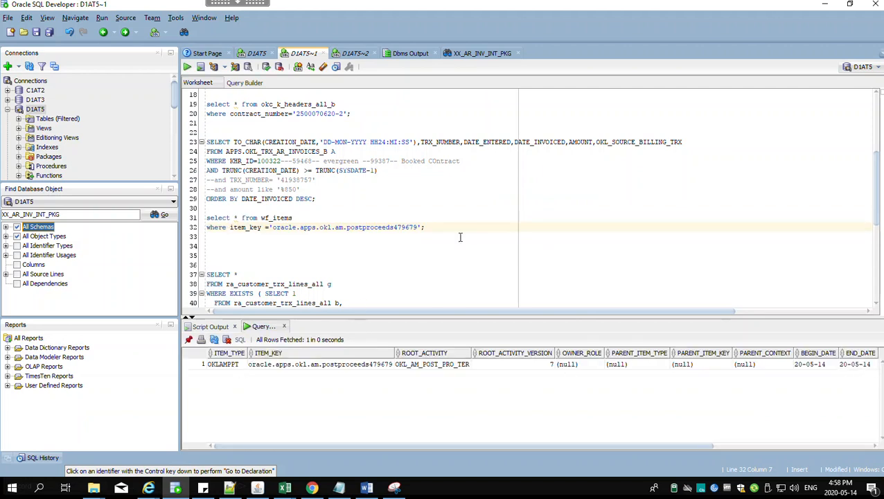
pyautogui.scroll(2, 379, 194)
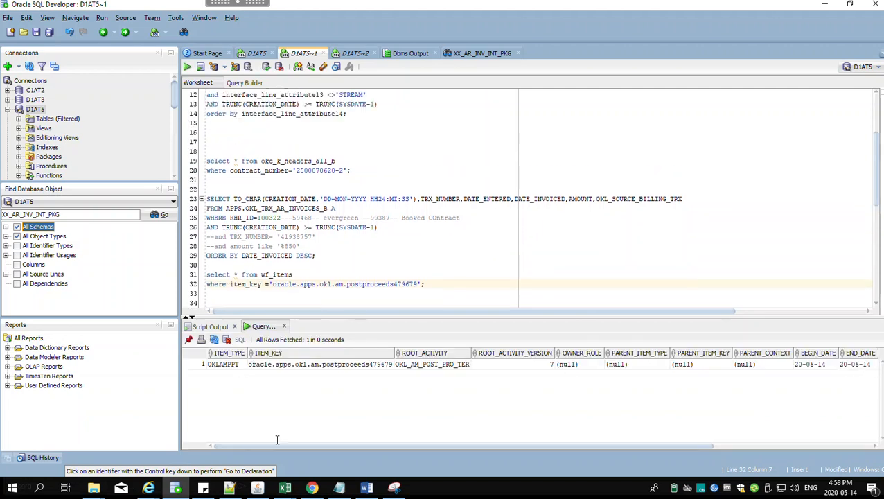
# - Return to the accepted termination quote in Oracle Lease and Finance Management and copy its contract number
pyautogui.click(149, 488)
pyautogui.click(71, 450)
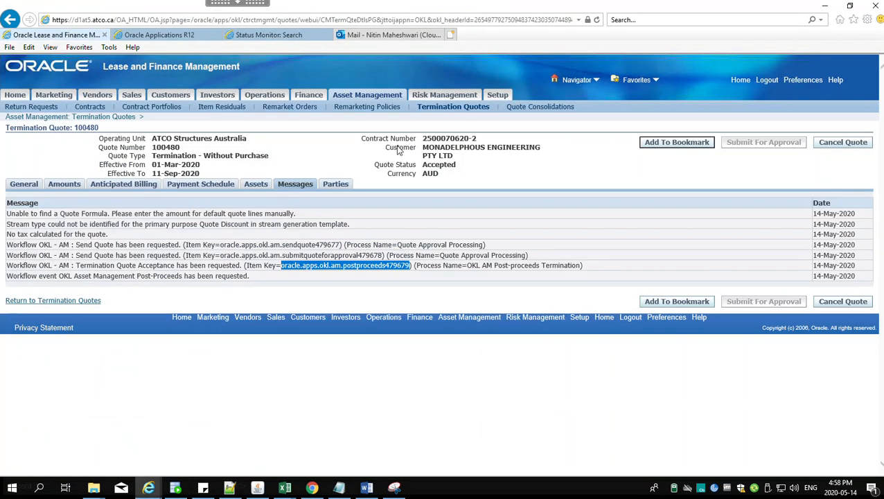
pyautogui.moveTo(424, 139); pyautogui.dragTo(476, 140)
pyautogui.hotkey('ctrl', 'c')
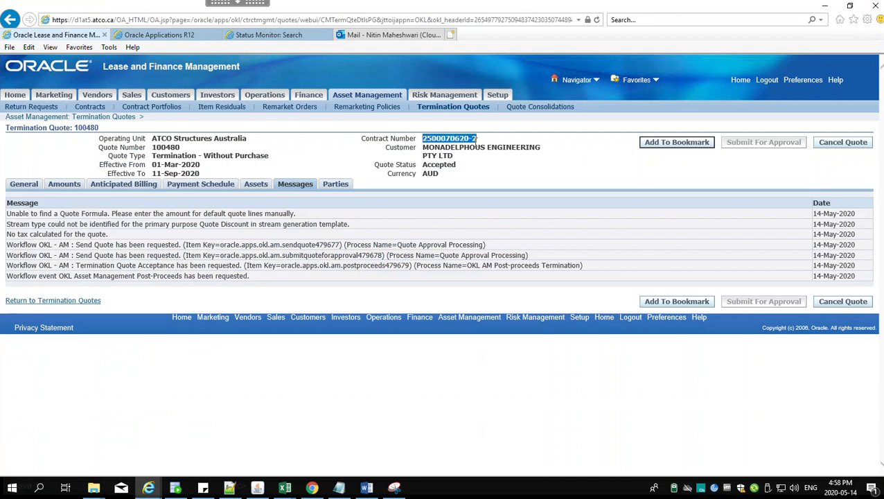
# - Switch to Oracle Applications, submit a Terminate Expired Contracts request with the copied contract number, and refresh the requests list
pyautogui.click(257, 489)
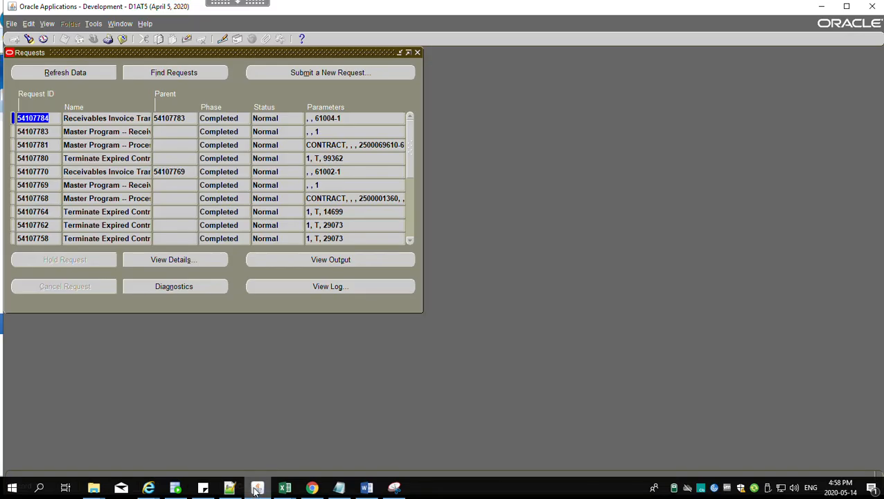
pyautogui.click(337, 75)
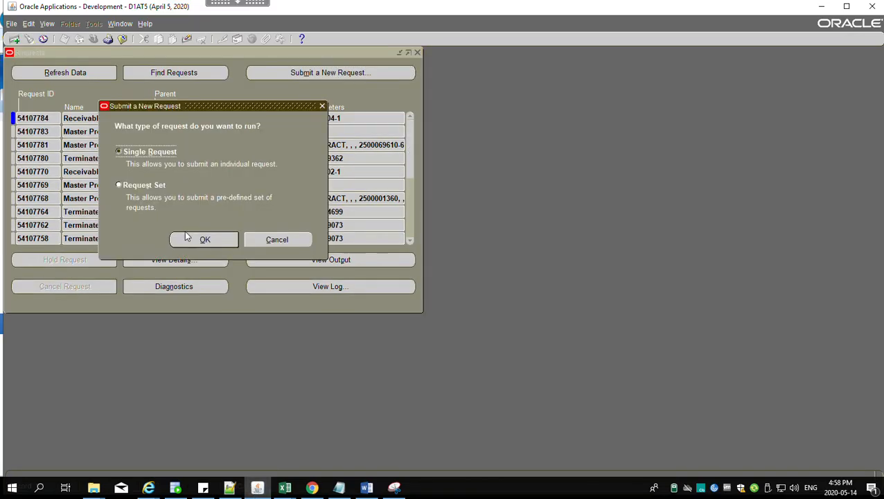
pyautogui.click(201, 240)
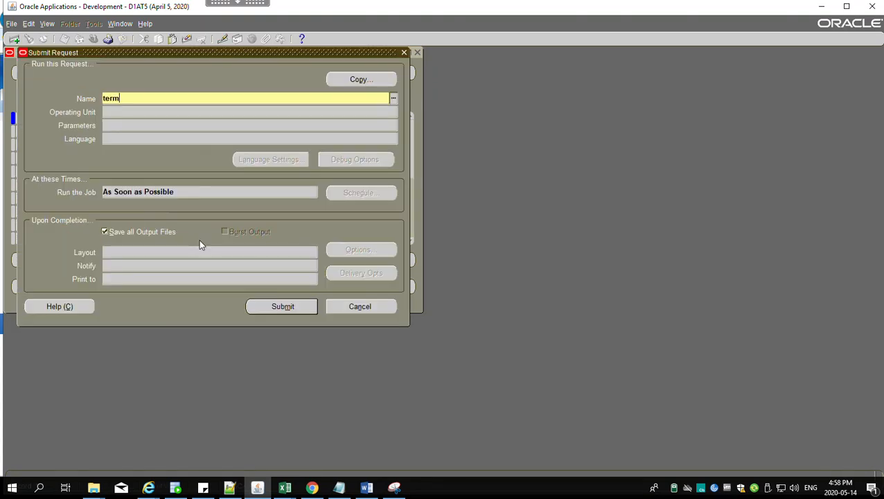
pyautogui.write('terminate%E')
pyautogui.press('Tab')
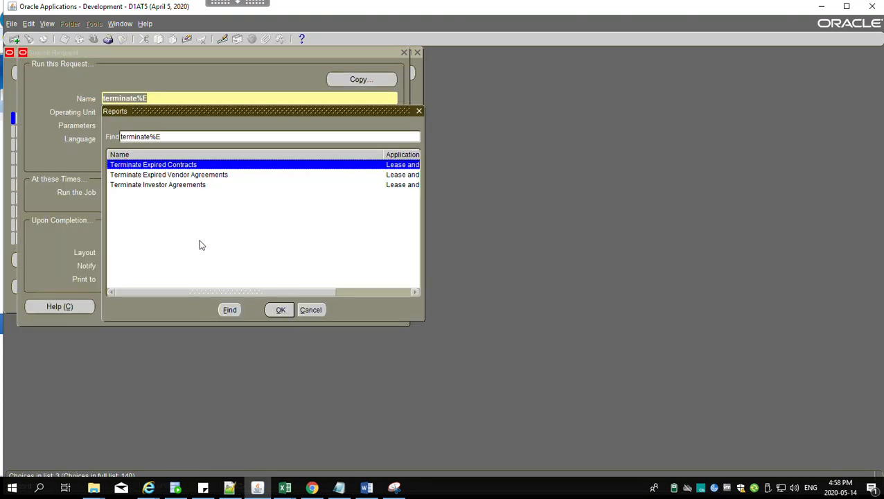
pyautogui.click(280, 310)
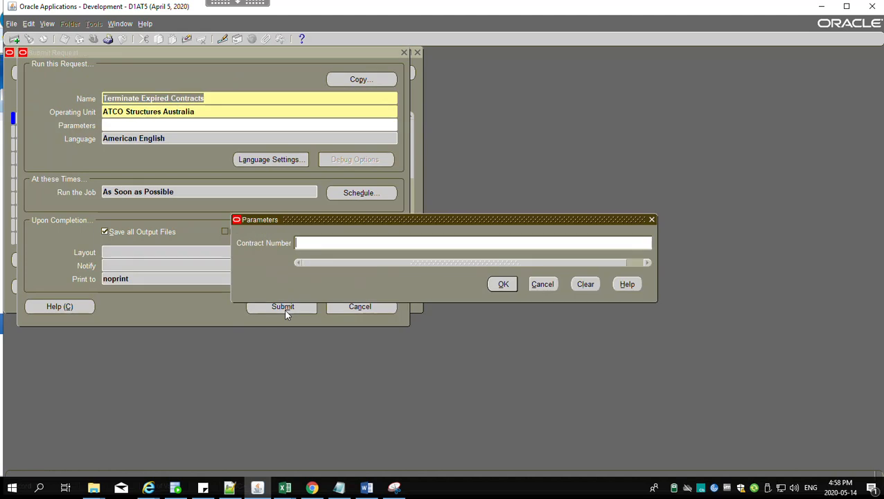
pyautogui.hotkey('ctrl', 'v')
pyautogui.click(503, 285)
pyautogui.click(284, 306)
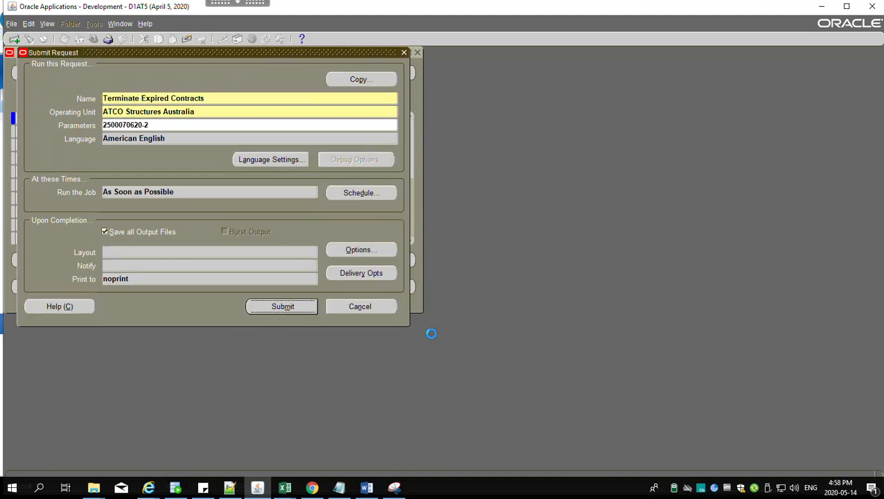
pyautogui.click(72, 72)
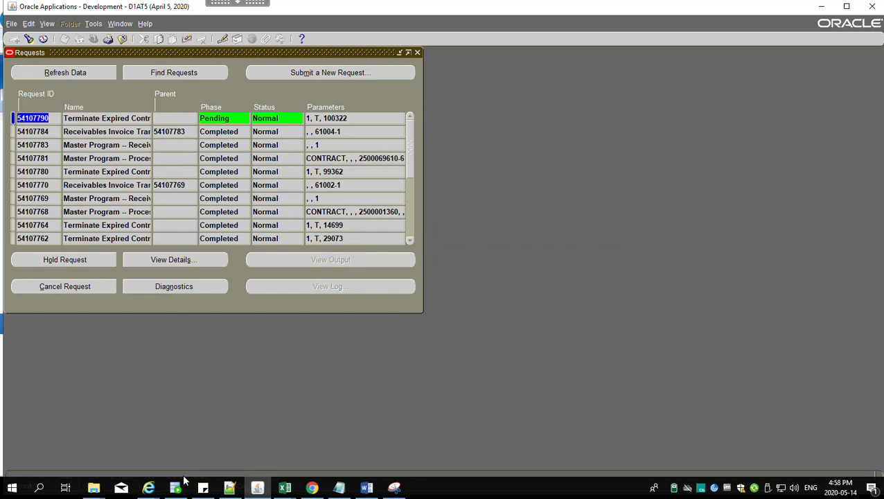
# - Switch to SQL Developer and rerun the OKL_TRX_AR_INVOICES_B query to check the contract's billing transactions after the termination request
pyautogui.click(175, 488)
pyautogui.click(278, 219)
pyautogui.hotkey('ctrl', 'Return')
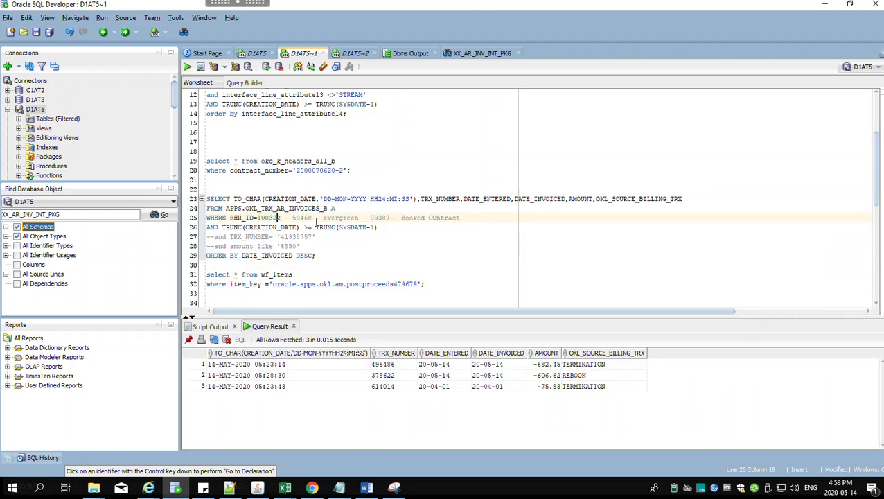
# - Examine the REBOOK row in the billing results and rerun the OKL_TRX_AR_INVOICES_B query
pyautogui.click(588, 376)
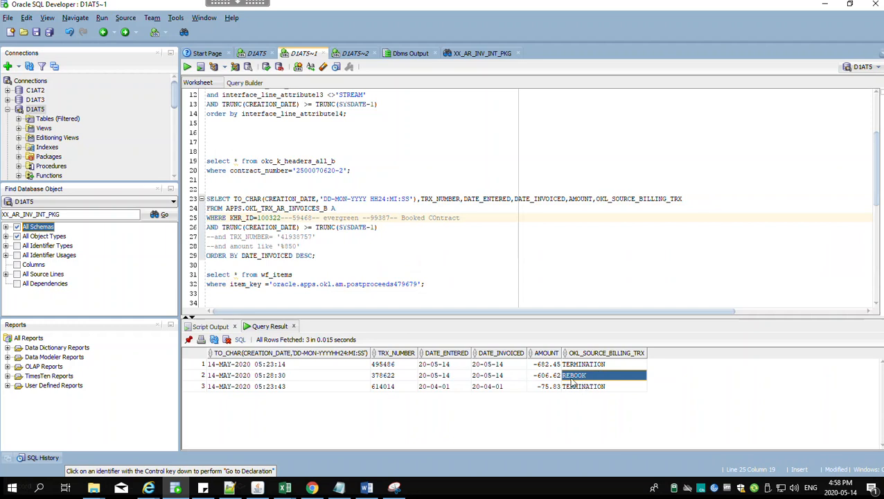
pyautogui.press('Down')
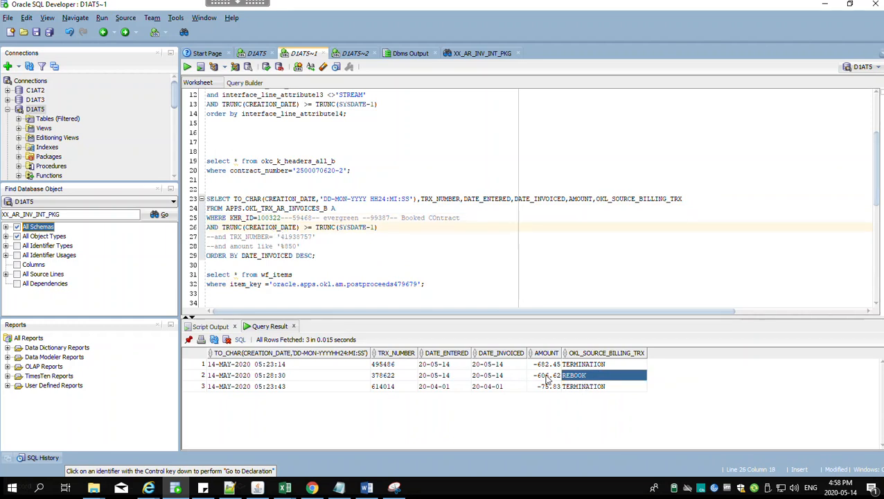
pyautogui.click(283, 218)
pyautogui.hotkey('ctrl', 'Return')
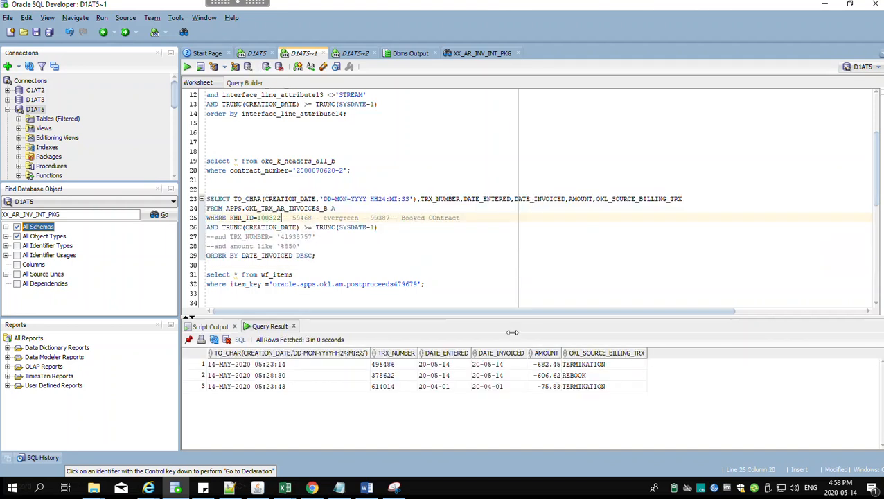
# - Switch to Oracle Applications, refresh the requests, and start a single request for Master Program -- Process Billable Streams - Contracts
pyautogui.click(258, 490)
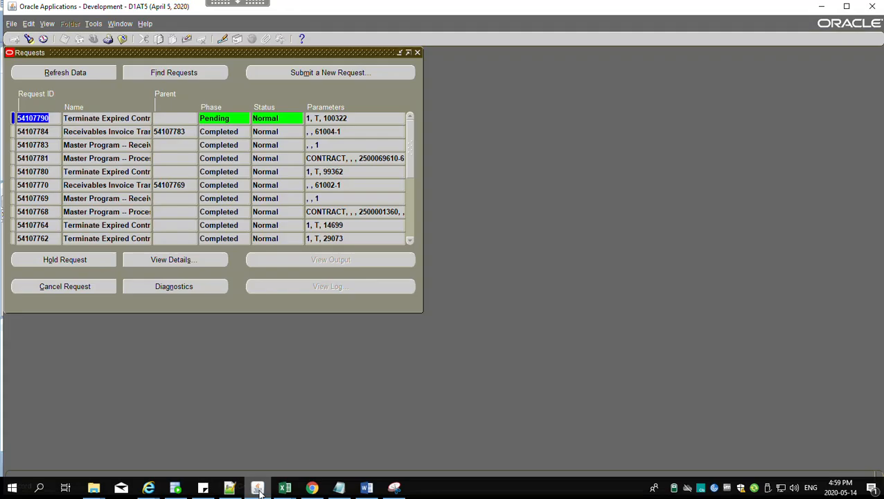
pyautogui.click(61, 76)
pyautogui.click(343, 76)
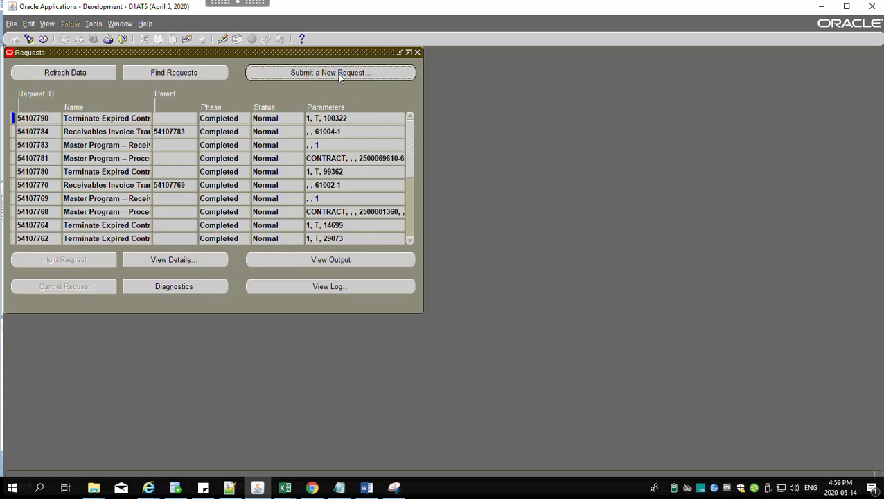
pyautogui.click(222, 239)
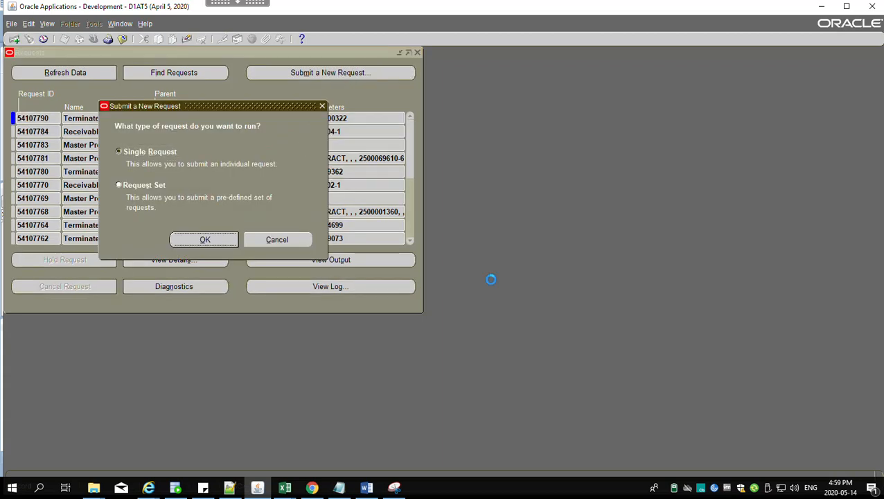
pyautogui.write('master%')
pyautogui.press('Tab')
pyautogui.press('Down')
pyautogui.press('Down')
pyautogui.press('Down')
pyautogui.press('Down')
pyautogui.press('Return')
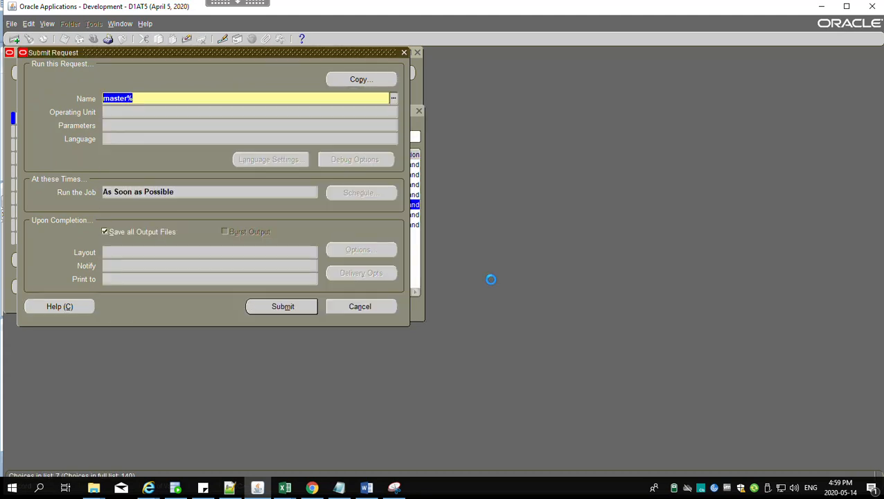
# - Enter the copied contract number as the request's parameter, submit the request, and refresh the requests list
pyautogui.click(456, 237)
pyautogui.hotkey('ctrl', 'v')
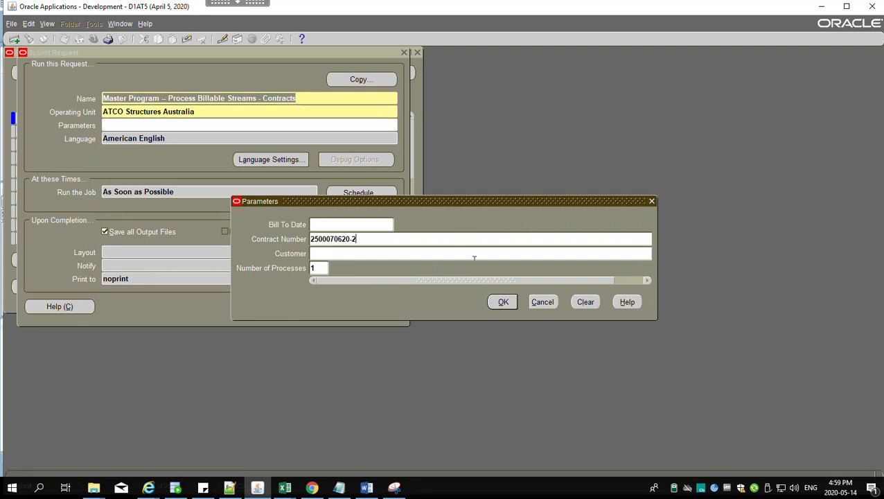
pyautogui.click(503, 302)
pyautogui.click(308, 303)
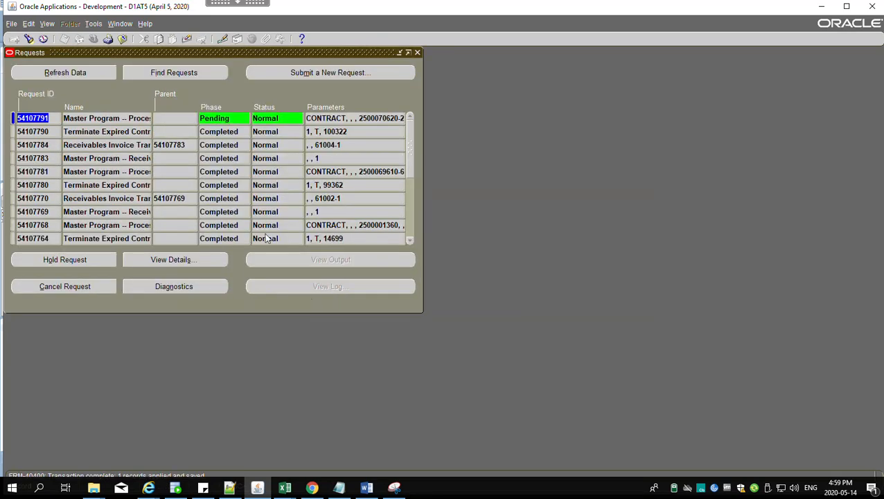
pyautogui.click(35, 69)
pyautogui.click(35, 69)
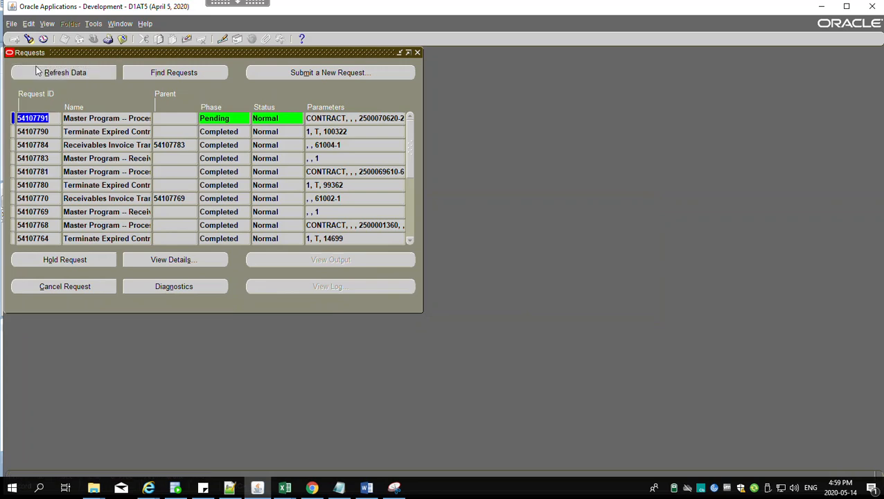
# - Switch to Notepad++ and replace the contract number in the TERMINATION query of the cm_application cursor with the copied one
pyautogui.click(230, 487)
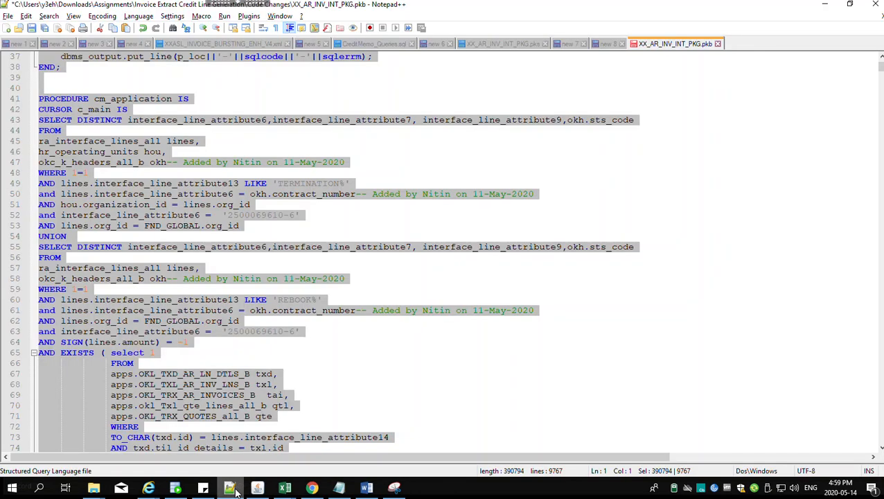
pyautogui.click(255, 279)
pyautogui.hotkey('ctrl', 'Home')
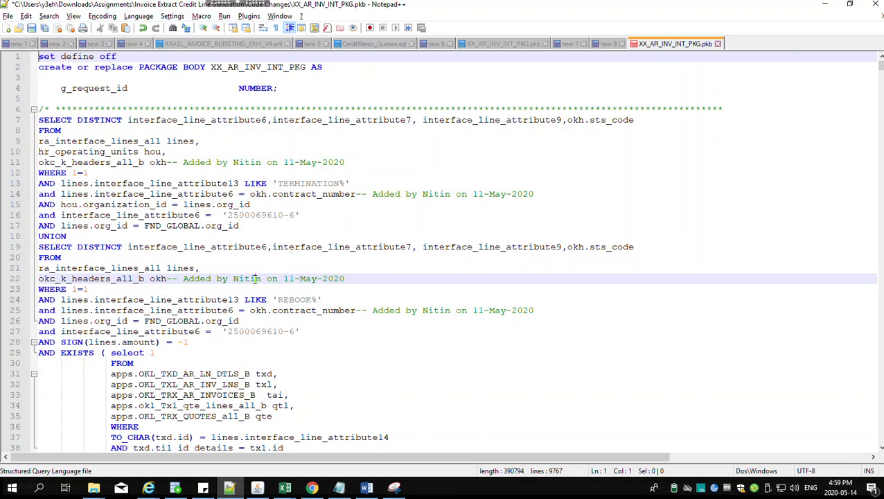
pyautogui.scroll(-6, 313, 337)
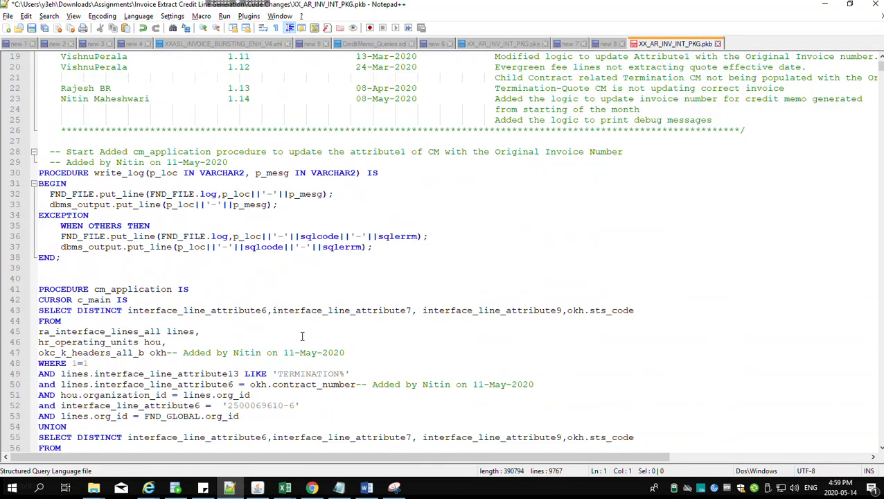
pyautogui.scroll(-1, 248, 393)
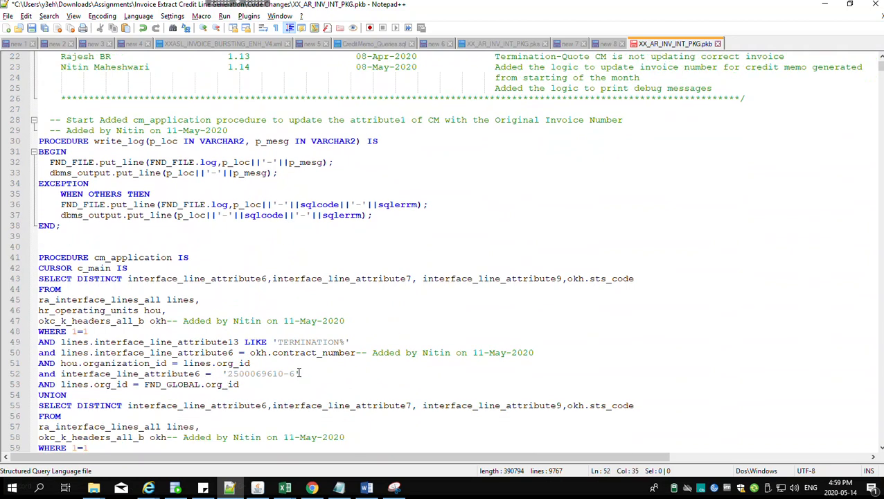
pyautogui.click(229, 374)
pyautogui.keyDown('shift'); pyautogui.click(295, 374); pyautogui.keyUp('shift')
pyautogui.hotkey('ctrl', 'v')
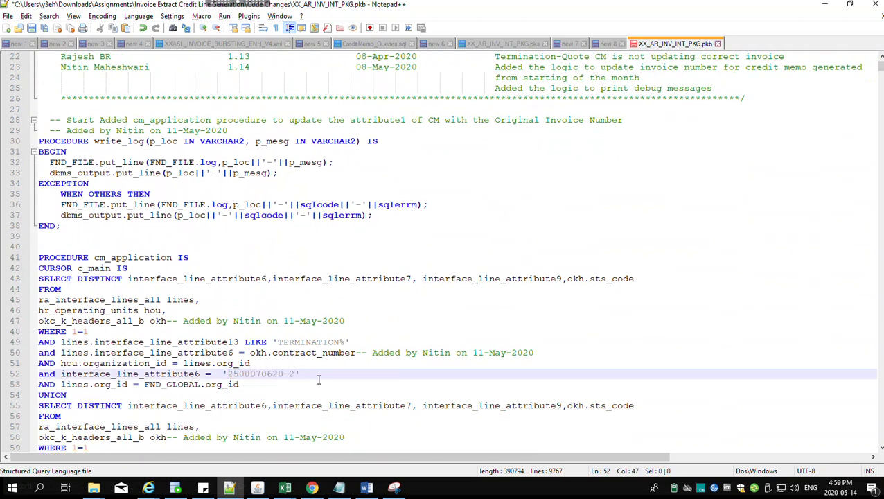
# - Replace the contract number in the cursor's REBOOK query with the copied one
pyautogui.scroll(-4, 322, 361)
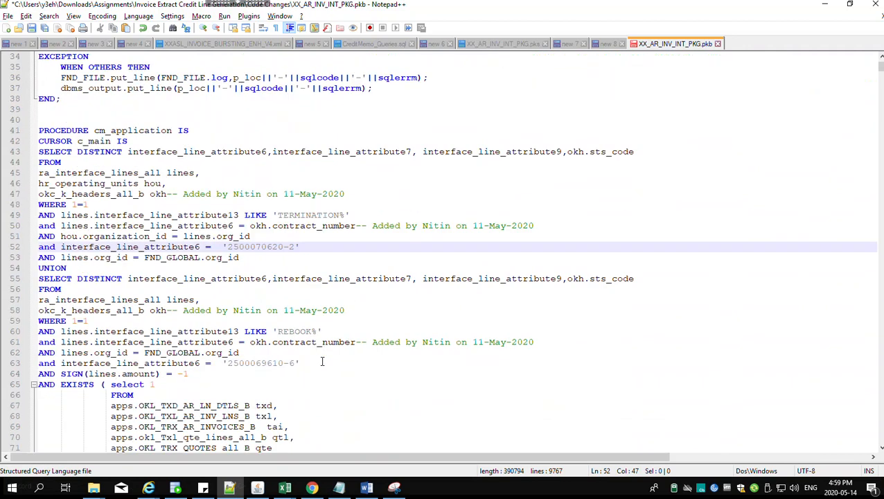
pyautogui.click(227, 363)
pyautogui.keyDown('shift'); pyautogui.click(298, 364); pyautogui.keyUp('shift')
pyautogui.hotkey('ctrl', 'v')
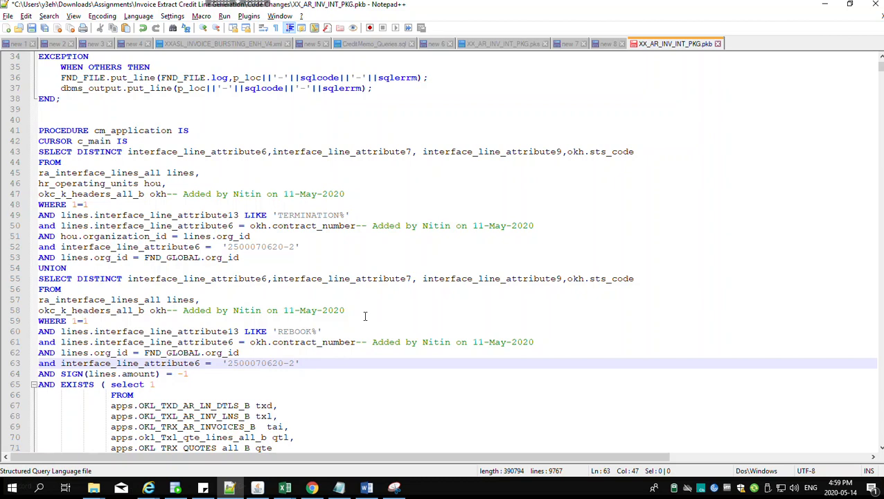
# - Copy the whole XX_AR_INV_INT_PKG package body into SQL Developer's D1AT5~2 worksheet, replacing its contents, and run it as a script to compile
pyautogui.click(365, 316)
pyautogui.hotkey('ctrl', 'a')
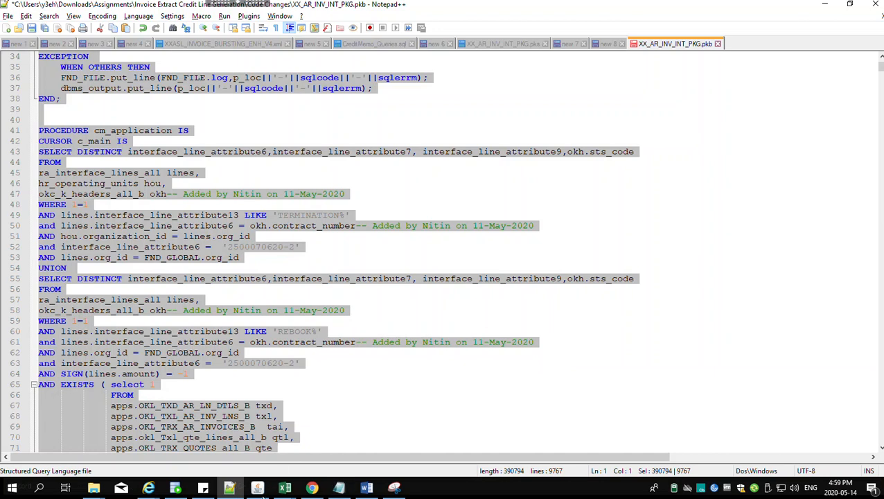
pyautogui.click(176, 488)
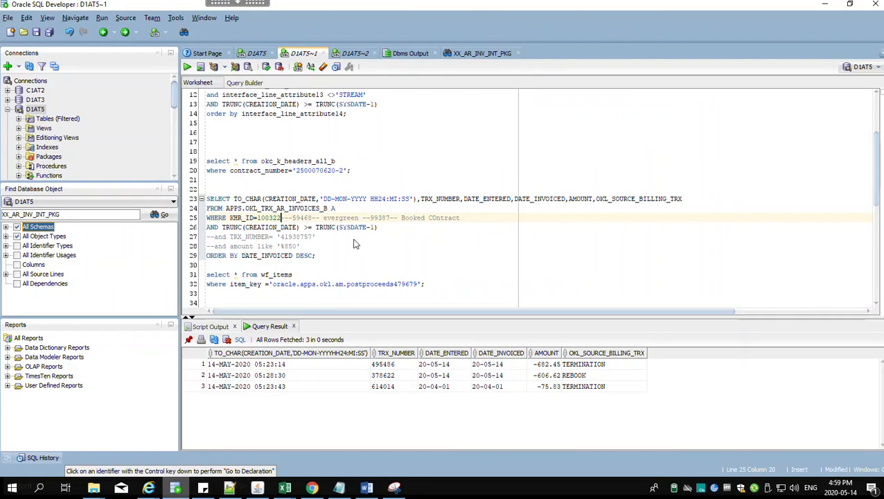
pyautogui.click(355, 53)
pyautogui.click(379, 170)
pyautogui.hotkey('ctrl', 'a')
pyautogui.hotkey('ctrl', 'v')
pyautogui.hotkey('ctrl', 'a')
pyautogui.press('F5')
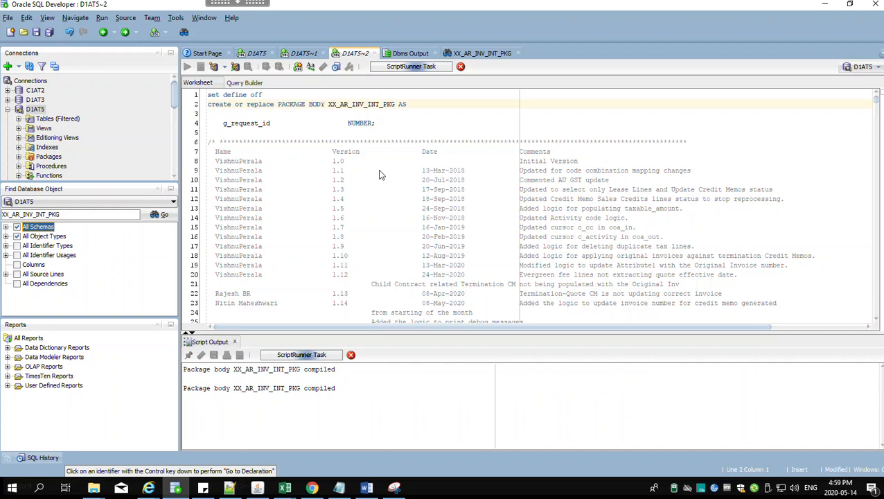
pyautogui.hotkey('ctrl', 'a')
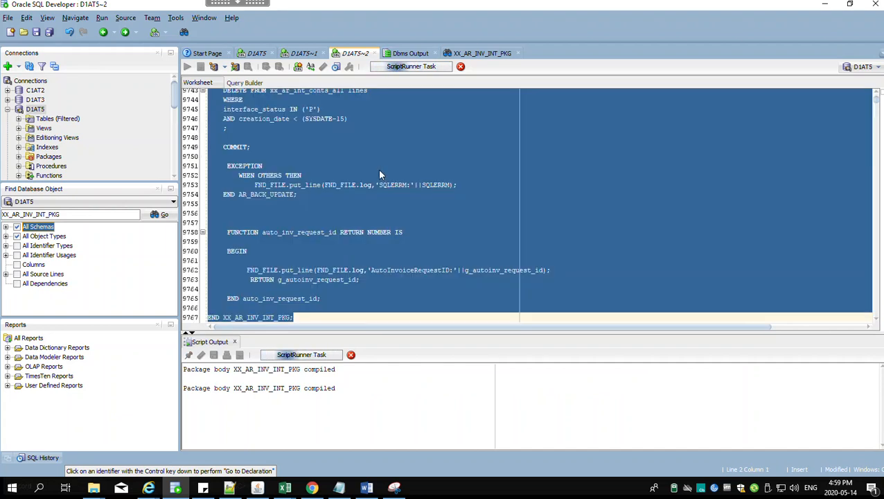
# - Check the requests in Oracle Applications, and copy the contract number from the okc_k_headers_all_b query in SQL Developer's D1AT5~1 worksheet
pyautogui.click(257, 488)
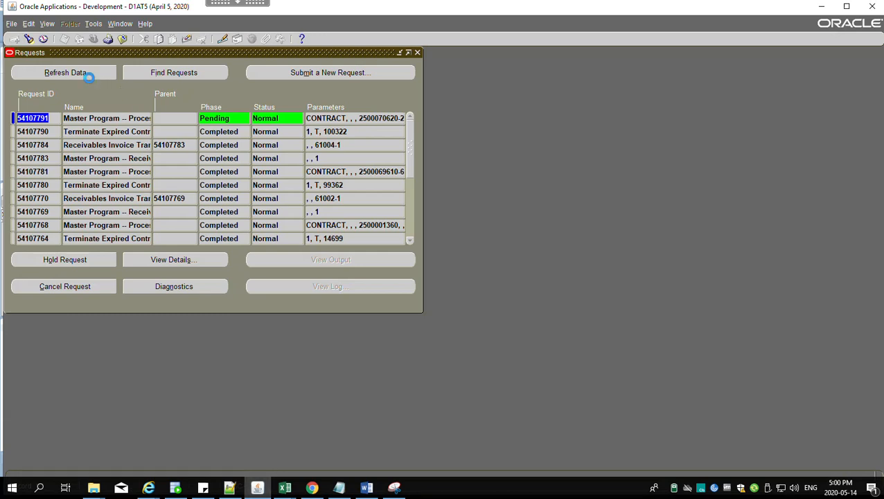
pyautogui.click(176, 488)
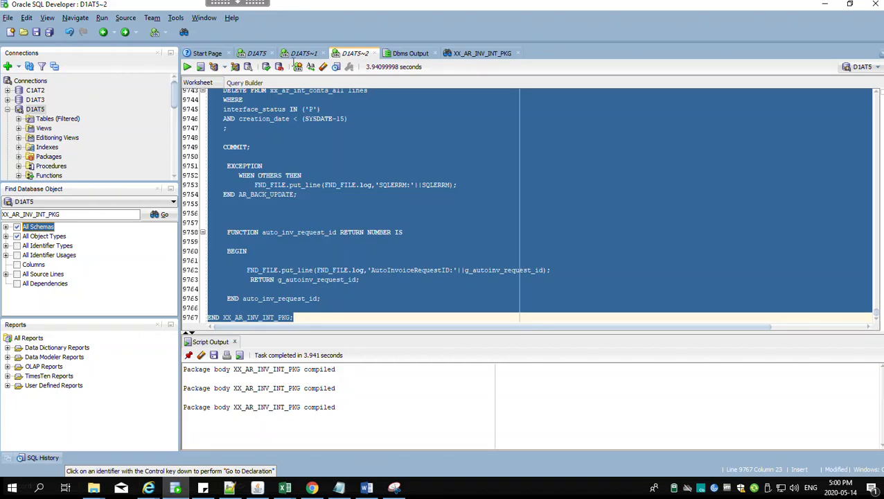
pyautogui.click(304, 53)
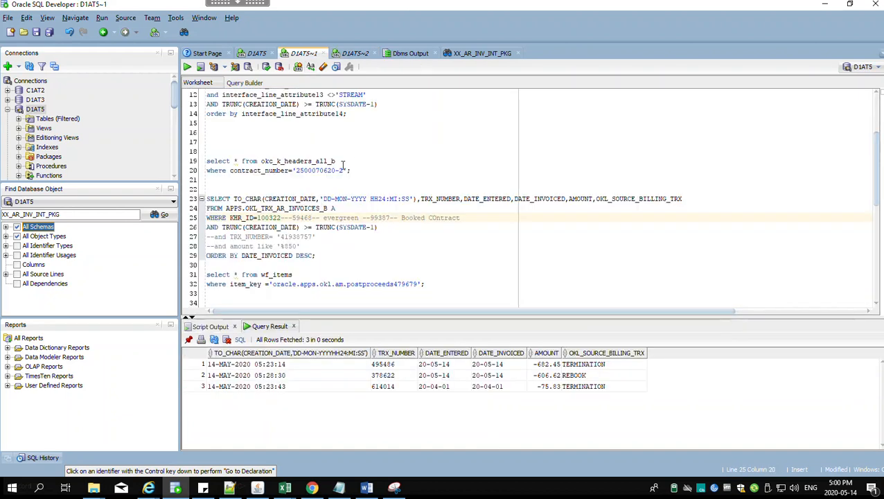
pyautogui.click(299, 171)
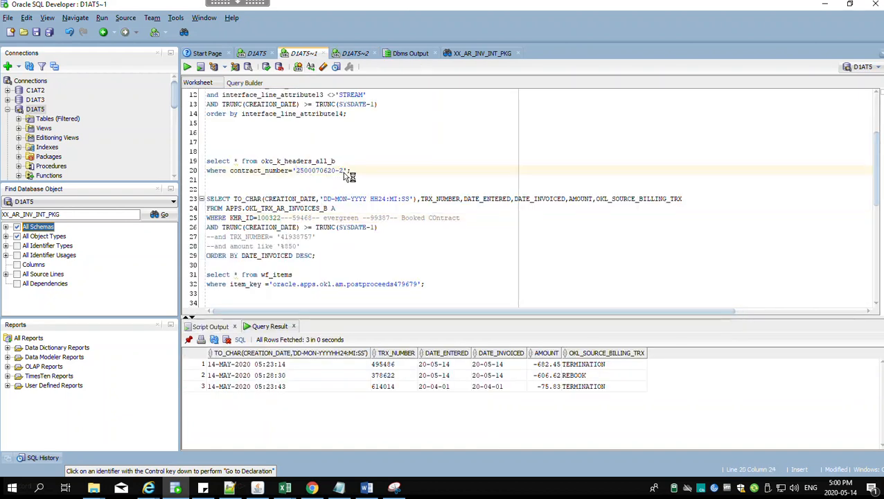
pyautogui.keyDown('shift'); pyautogui.click(344, 172); pyautogui.keyUp('shift')
pyautogui.hotkey('ctrl', 'c')
pyautogui.scroll(4, 394, 189)
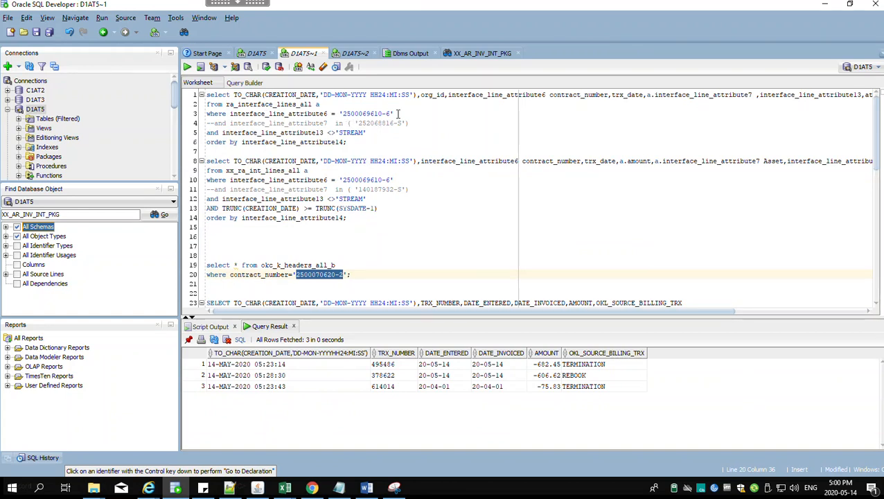
# - Replace the contract number in the ra_interface_lines_all query with the copied one and run the query
pyautogui.click(342, 114)
pyautogui.keyDown('shift'); pyautogui.click(392, 114); pyautogui.keyUp('shift')
pyautogui.hotkey('ctrl', 'v')
pyautogui.click(302, 121)
pyautogui.hotkey('ctrl', 'Return')
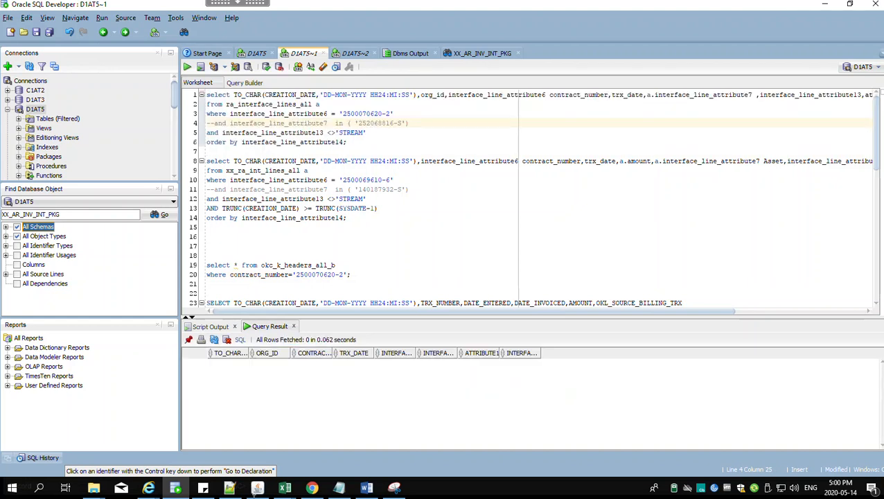
# - Switch to Oracle Applications and check the contract's Process Billable Streams requests
pyautogui.click(258, 488)
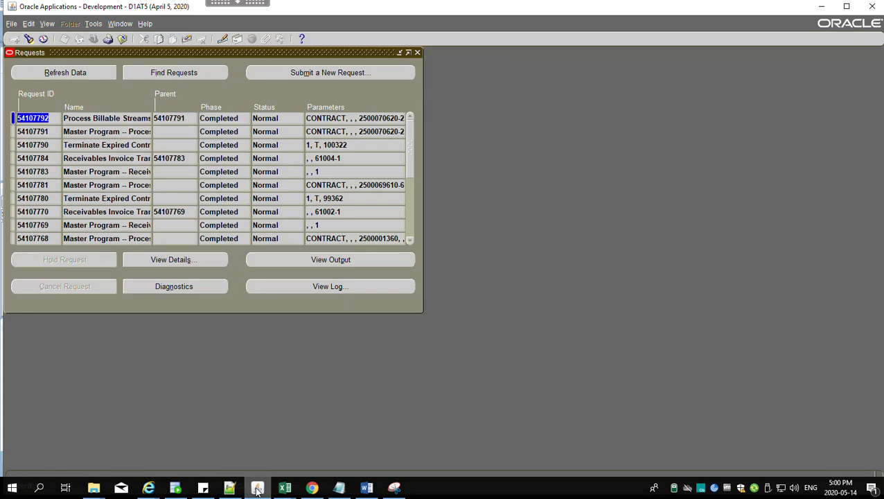
pyautogui.click(99, 118)
pyautogui.click(104, 132)
pyautogui.moveTo(184, 128); pyautogui.dragTo(195, 130)
# - Submit a single Master Program -- Receivables Invoice Transfer request with 1 process, and refresh the requests list
pyautogui.click(286, 75)
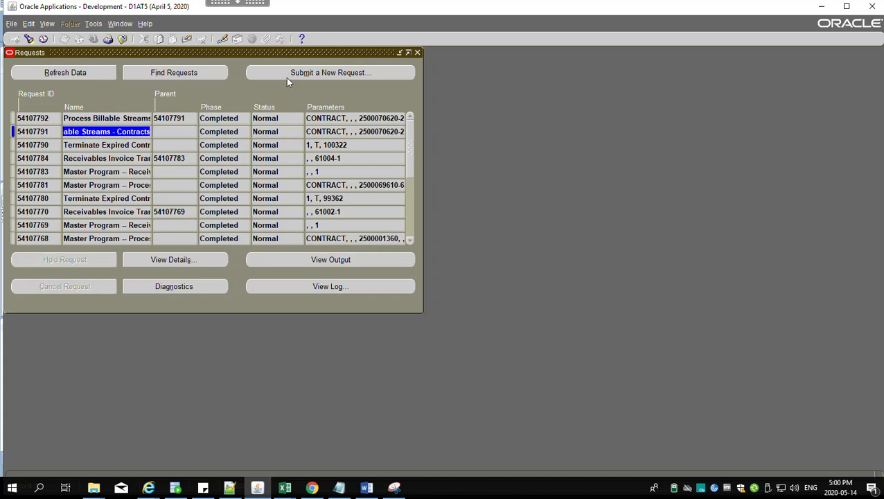
pyautogui.press('Return')
pyautogui.write('master%')
pyautogui.press('Tab')
pyautogui.click(249, 225)
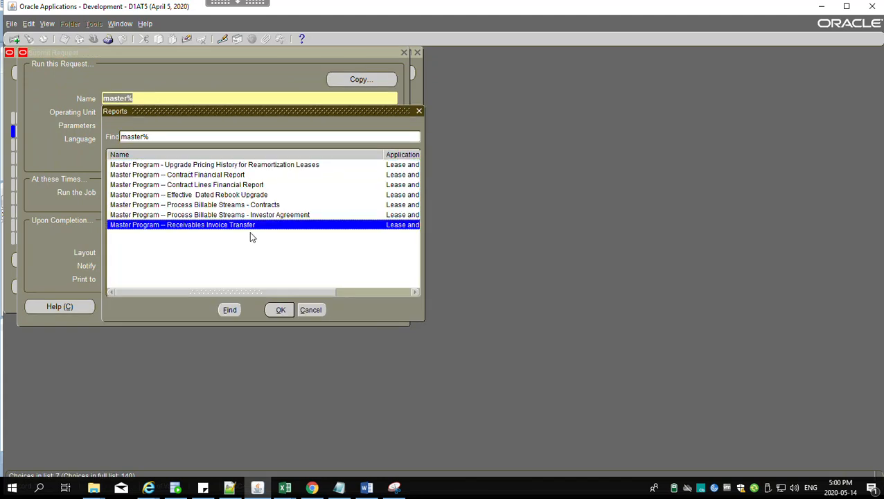
pyautogui.press('Return')
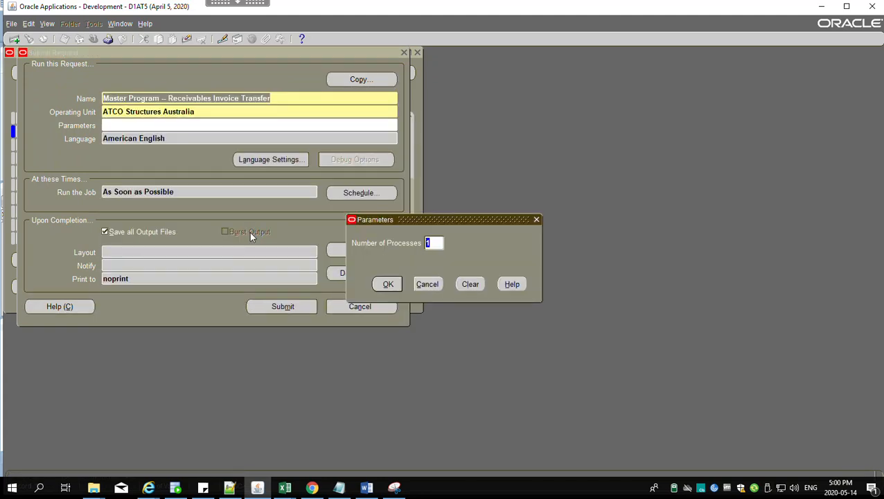
pyautogui.press('Return')
pyautogui.hotkey('alt', 'm')
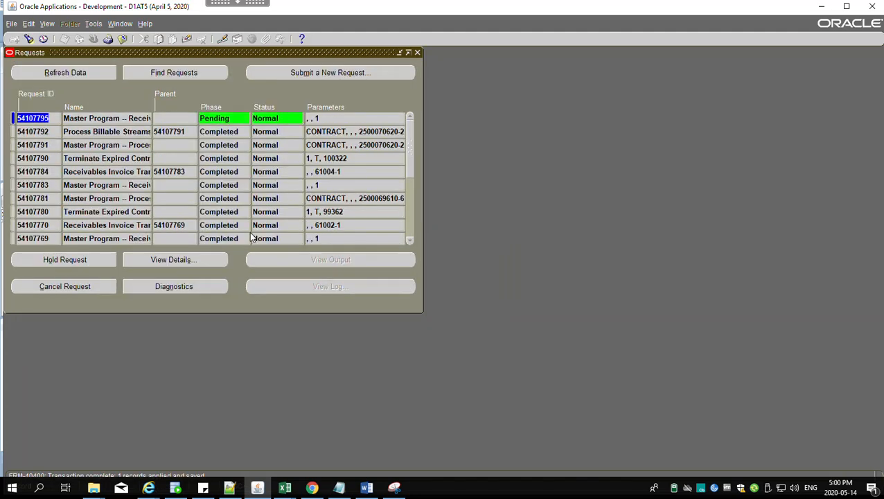
pyautogui.click(64, 72)
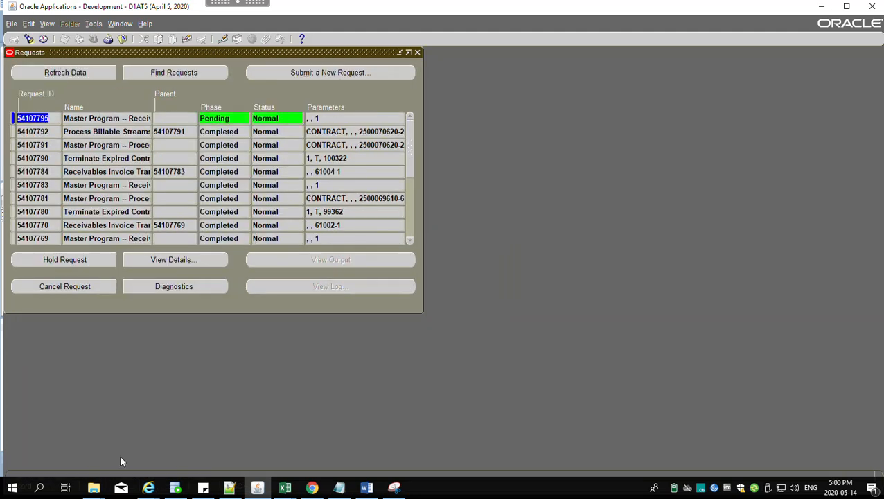
# - Switch to SQL Developer and rerun the ra_interface_lines_all query to check the contract's interface lines
pyautogui.click(230, 104)
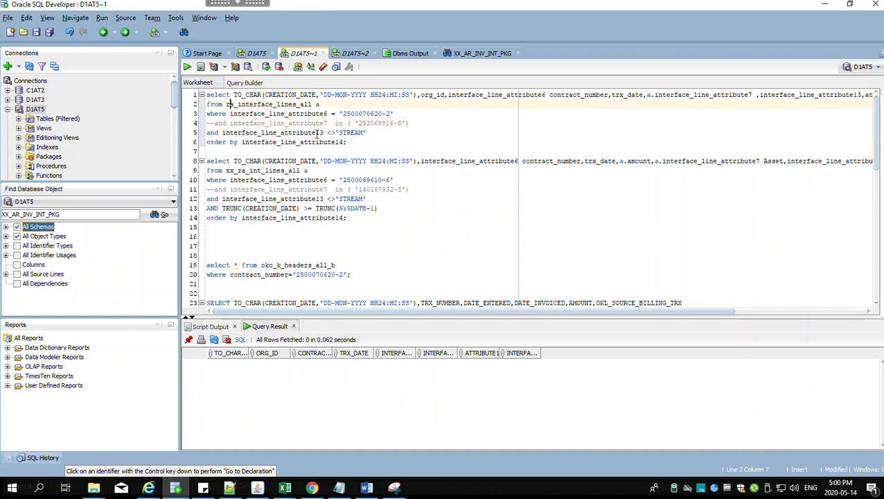
pyautogui.hotkey('ctrl', 'Return')
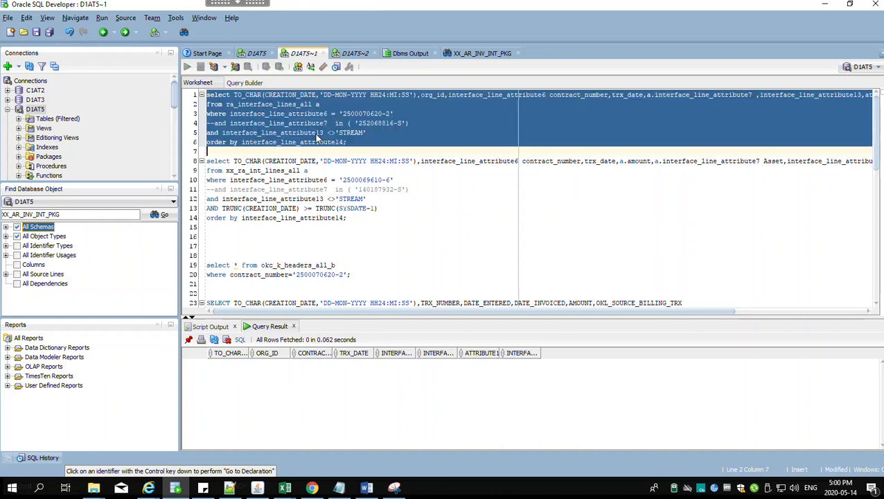
# - Rerun the ra_interface_lines_all query, and switch to Oracle Applications to refresh the requests list and check the Receivables Invoice Transfer requests
pyautogui.click(317, 132)
pyautogui.hotkey('ctrl', 'Return')
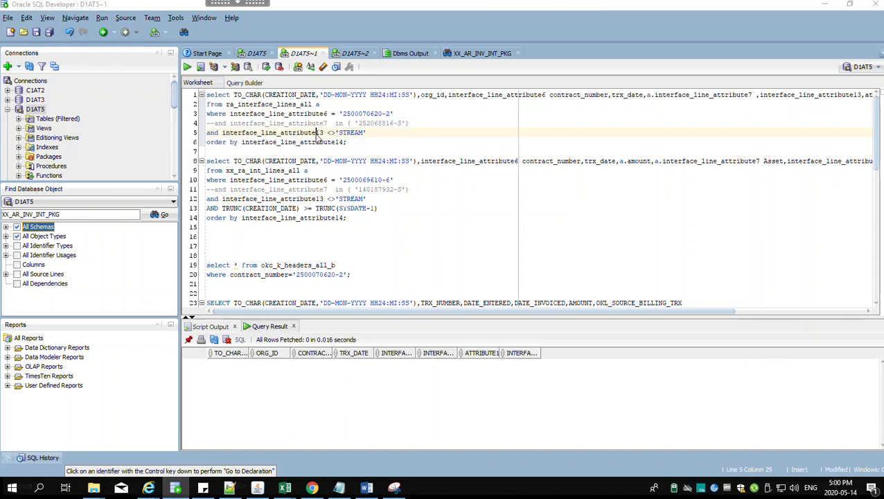
pyautogui.hotkey('alt', 'Tab')
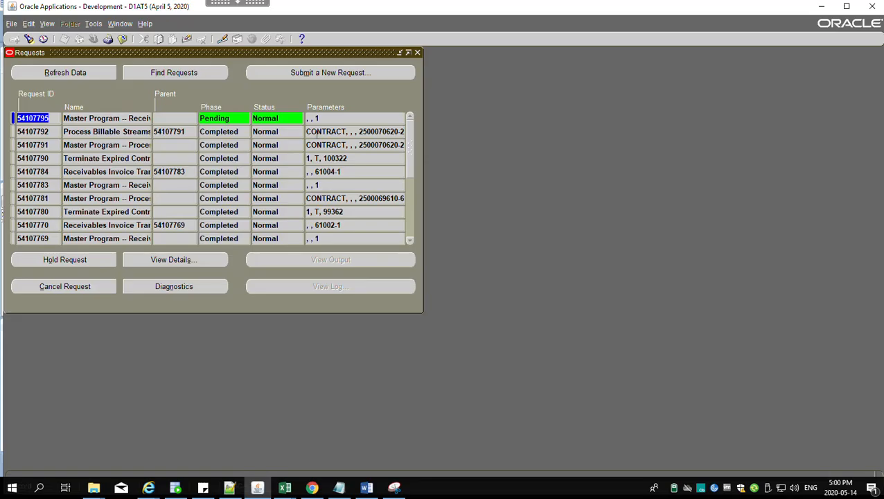
pyautogui.click(65, 72)
pyautogui.click(65, 74)
pyautogui.click(63, 73)
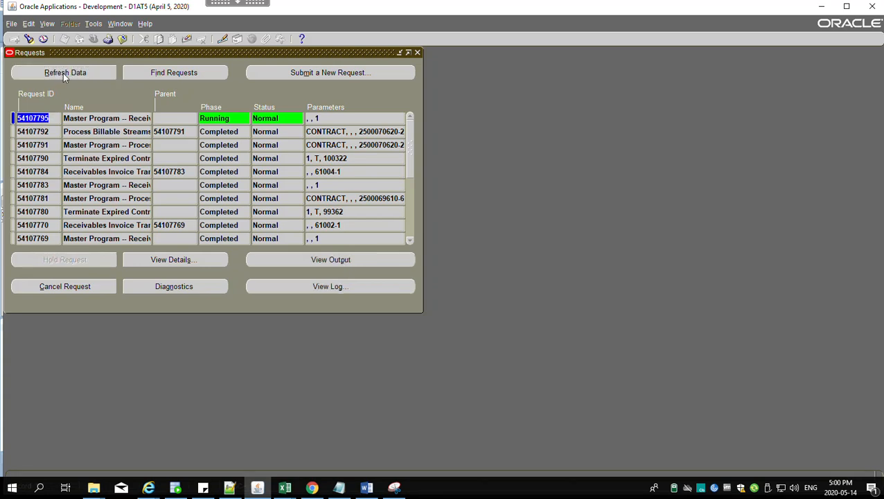
pyautogui.click(63, 74)
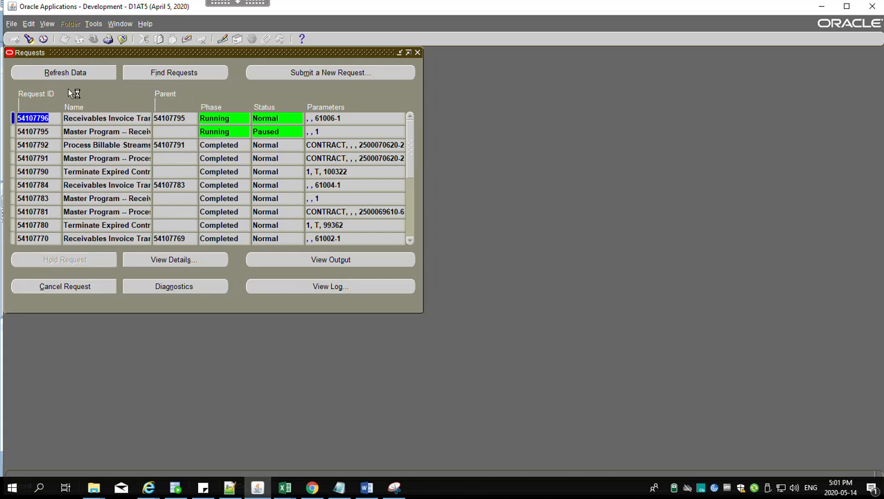
pyautogui.click(68, 74)
# - Switch to SQL Developer, rerun the ra_interface_lines_all query to check the lines' ATTRIBUTE1 values, and copy the contract number from the query
pyautogui.click(179, 489)
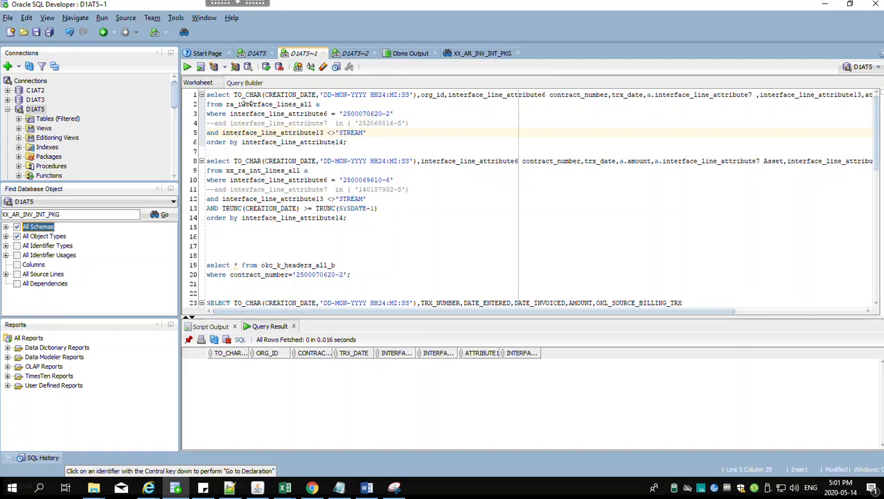
pyautogui.hotkey('ctrl', 'Return')
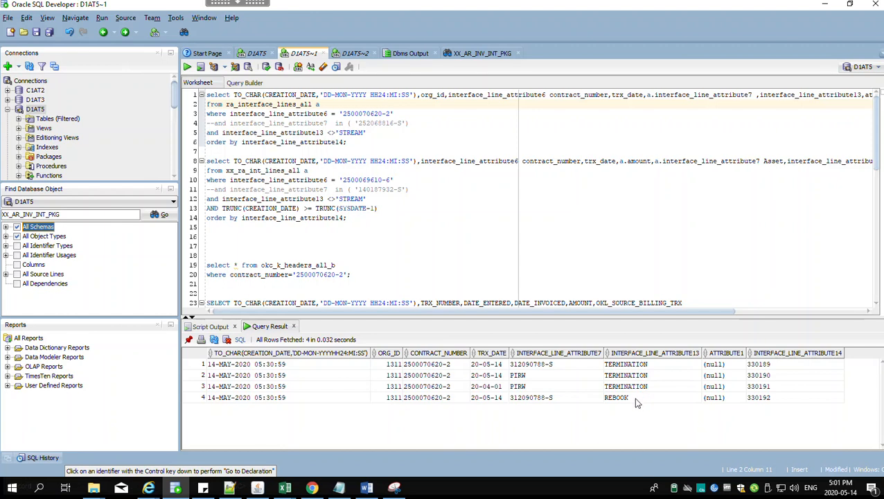
pyautogui.click(343, 113)
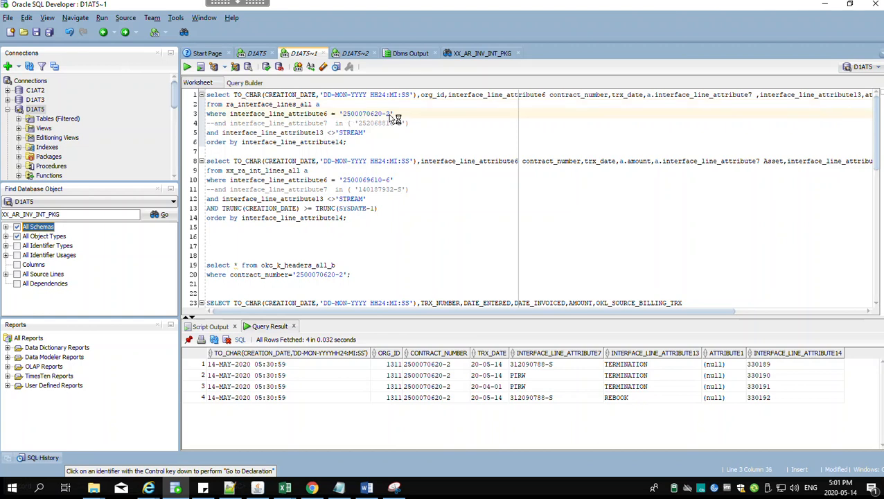
pyautogui.keyDown('shift'); pyautogui.click(391, 113); pyautogui.keyUp('shift')
pyautogui.hotkey('ctrl', 'c')
pyautogui.click(726, 364)
pyautogui.click(724, 375)
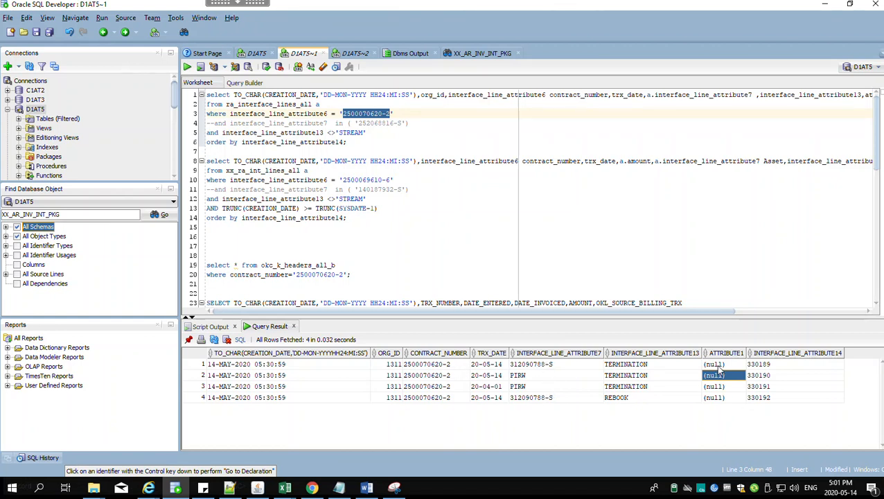
# - Replace the contract number in the XX_AR_INV_INT_PKG.MAIN block with the copied one and run the whole block as a script
pyautogui.click(254, 54)
pyautogui.click(305, 155)
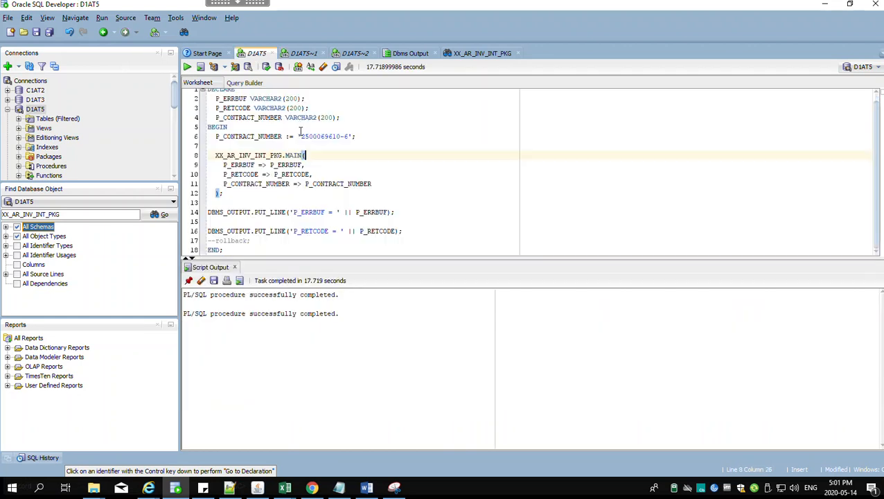
pyautogui.click(302, 136)
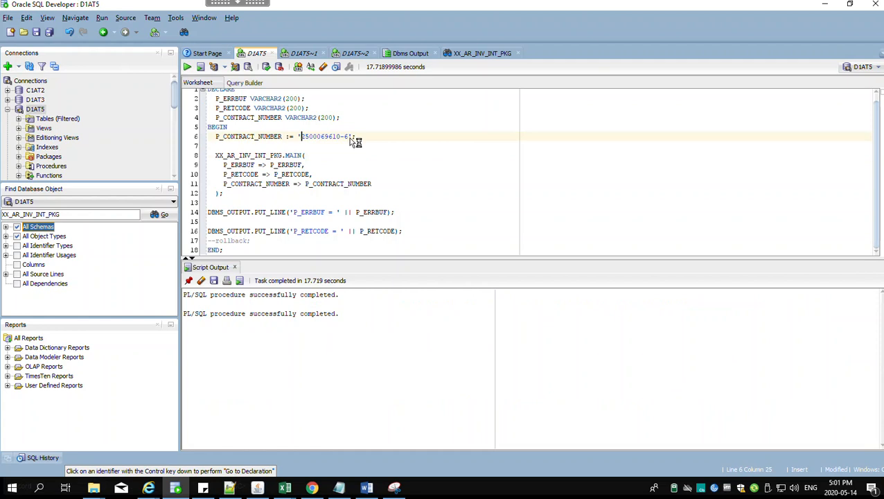
pyautogui.keyDown('shift'); pyautogui.click(350, 138); pyautogui.keyUp('shift')
pyautogui.hotkey('ctrl', 'v')
pyautogui.hotkey('ctrl', 'a')
pyautogui.click(201, 66)
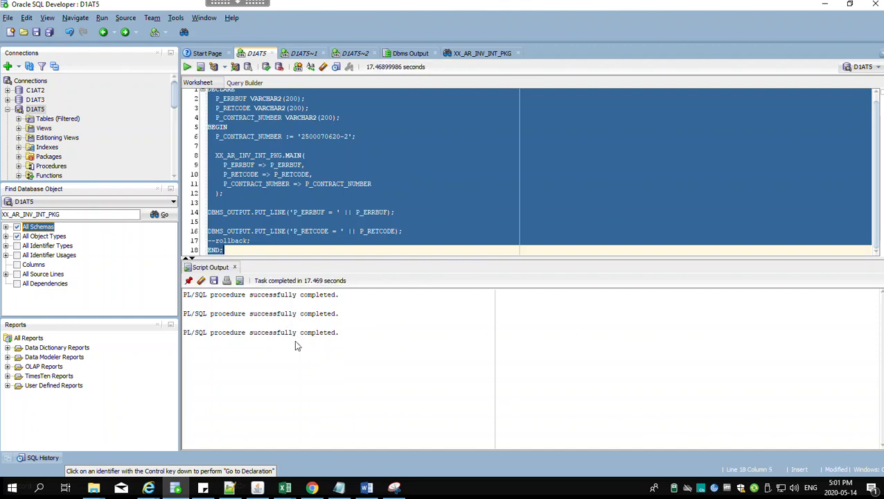
# - Replace the contract number in the xx_ra_int_lines_all query with the one from the ra_interface_lines_all query and run it
pyautogui.click(302, 53)
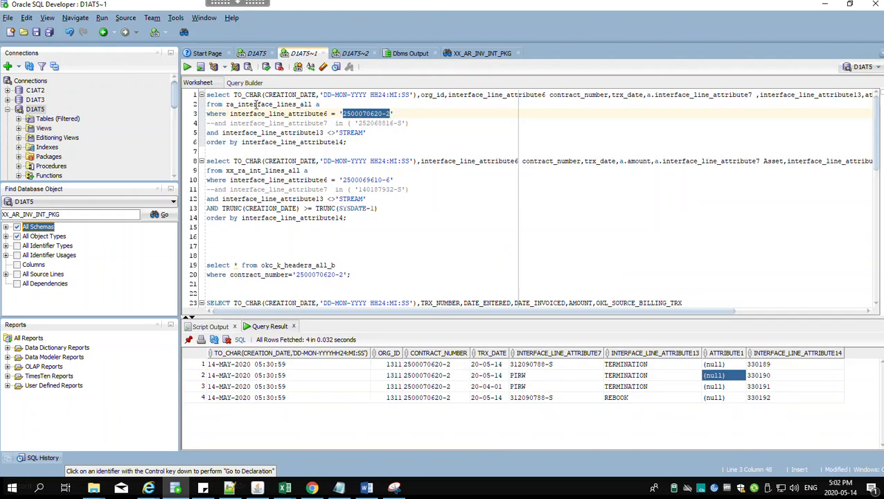
pyautogui.click(300, 104)
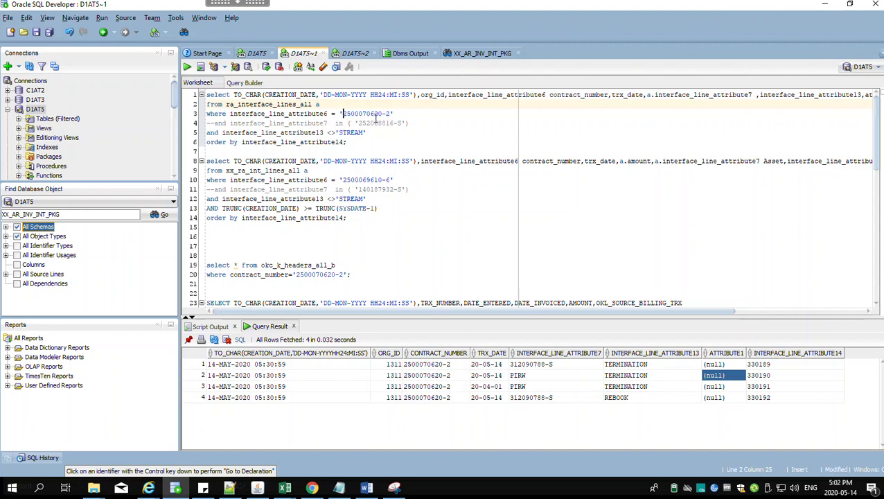
pyautogui.moveTo(342, 113); pyautogui.dragTo(391, 113)
pyautogui.hotkey('ctrl', 'c')
pyautogui.moveTo(343, 180); pyautogui.dragTo(392, 180)
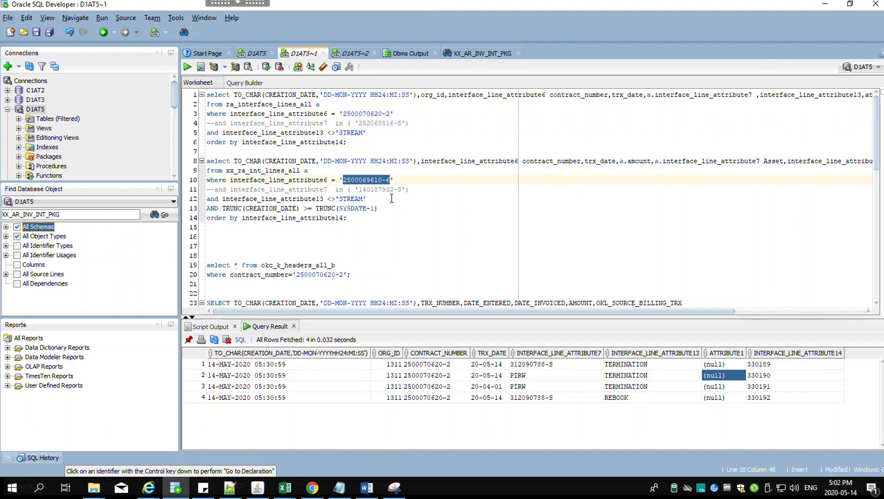
pyautogui.hotkey('ctrl', 'v')
pyautogui.click(319, 199)
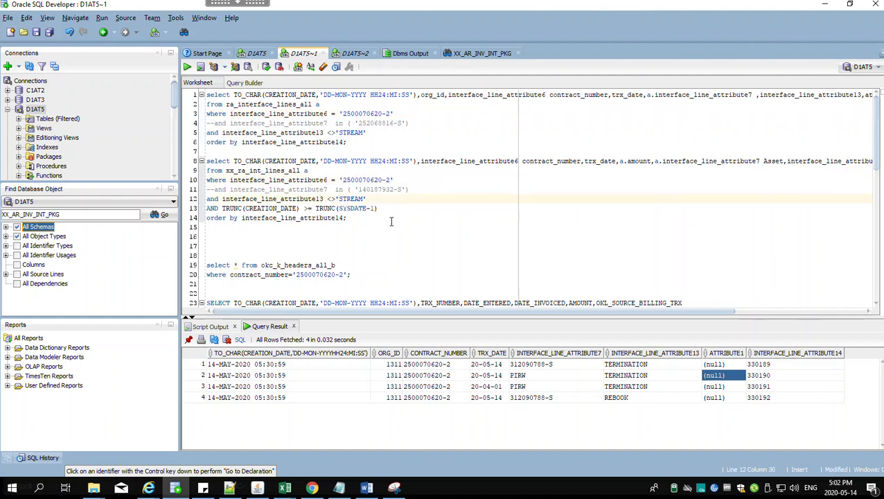
pyautogui.hotkey('ctrl', 'Return')
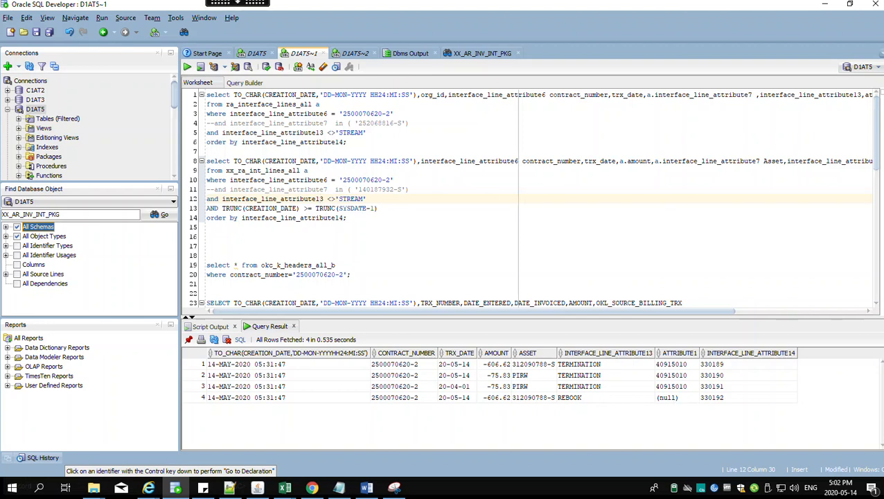
pyautogui.click(232, 3)
pyautogui.click(227, 22)
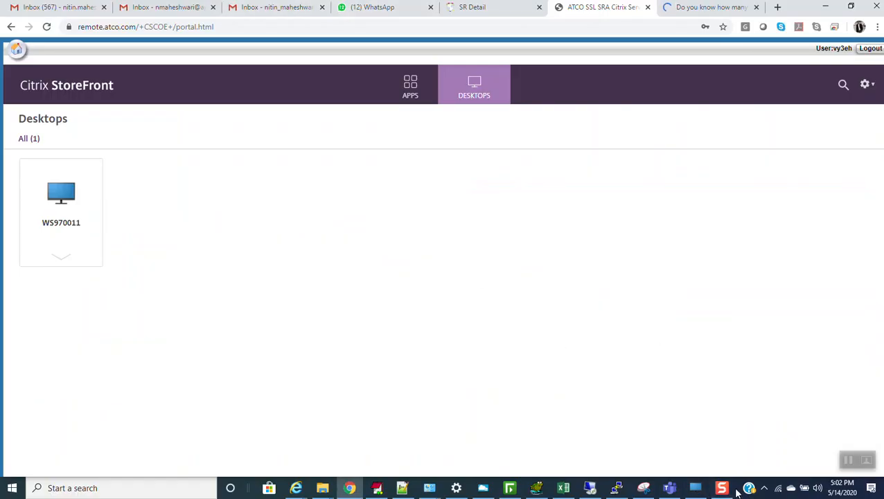
pyautogui.click(721, 487)
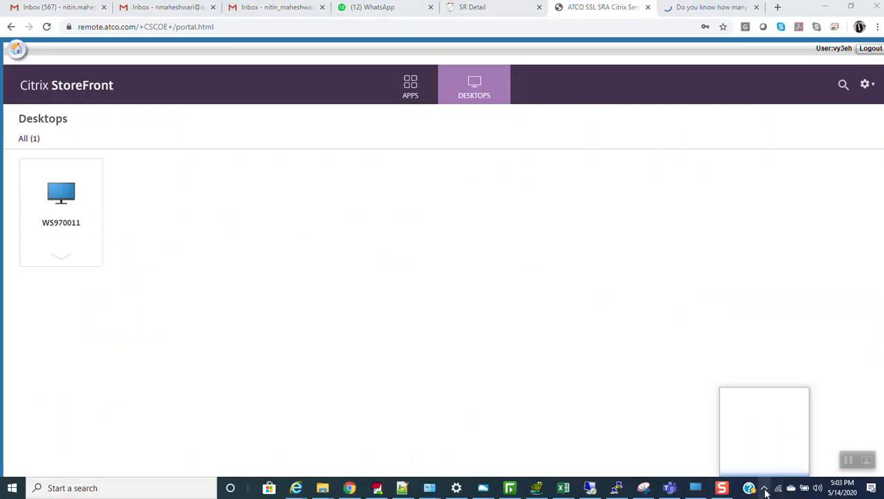